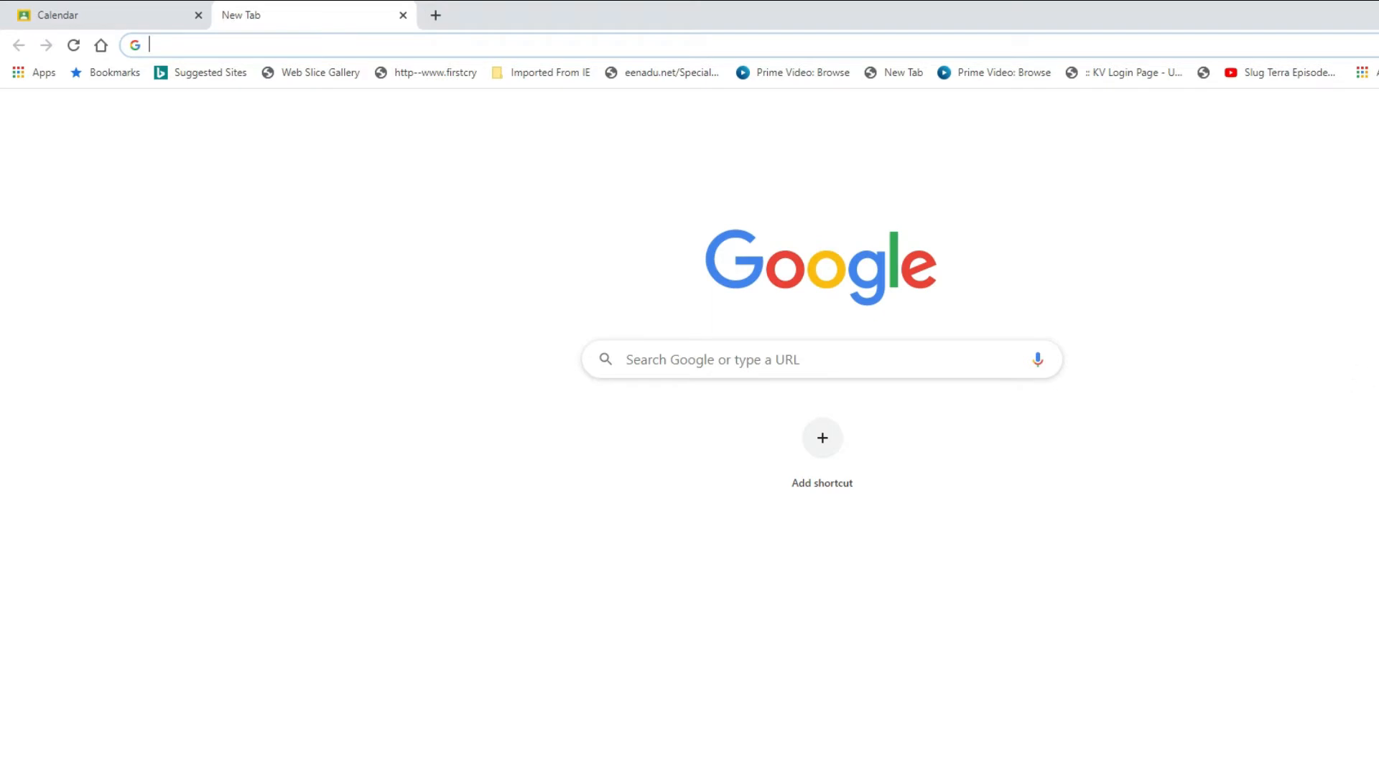
Open Google Calendar from the Google apps launcher.
click(1377, 111)
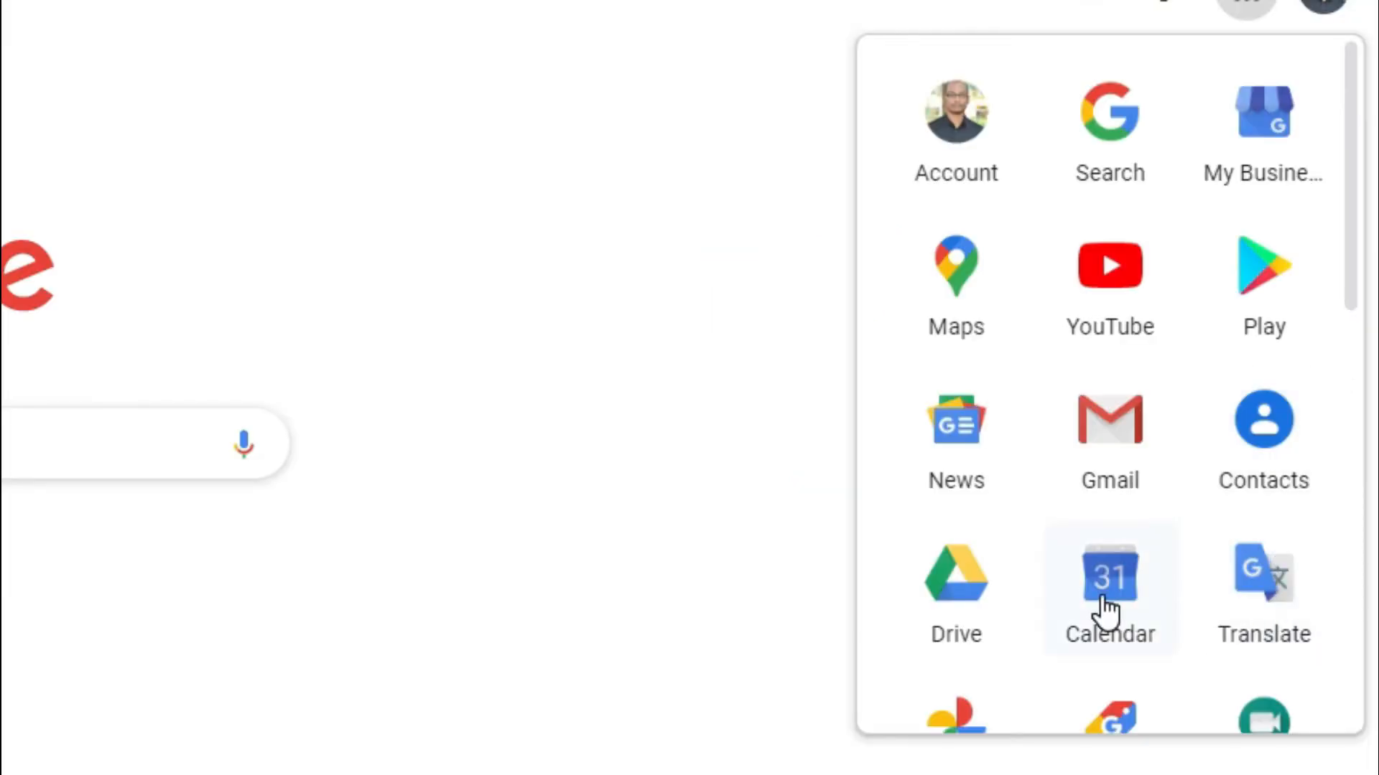
click(1102, 598)
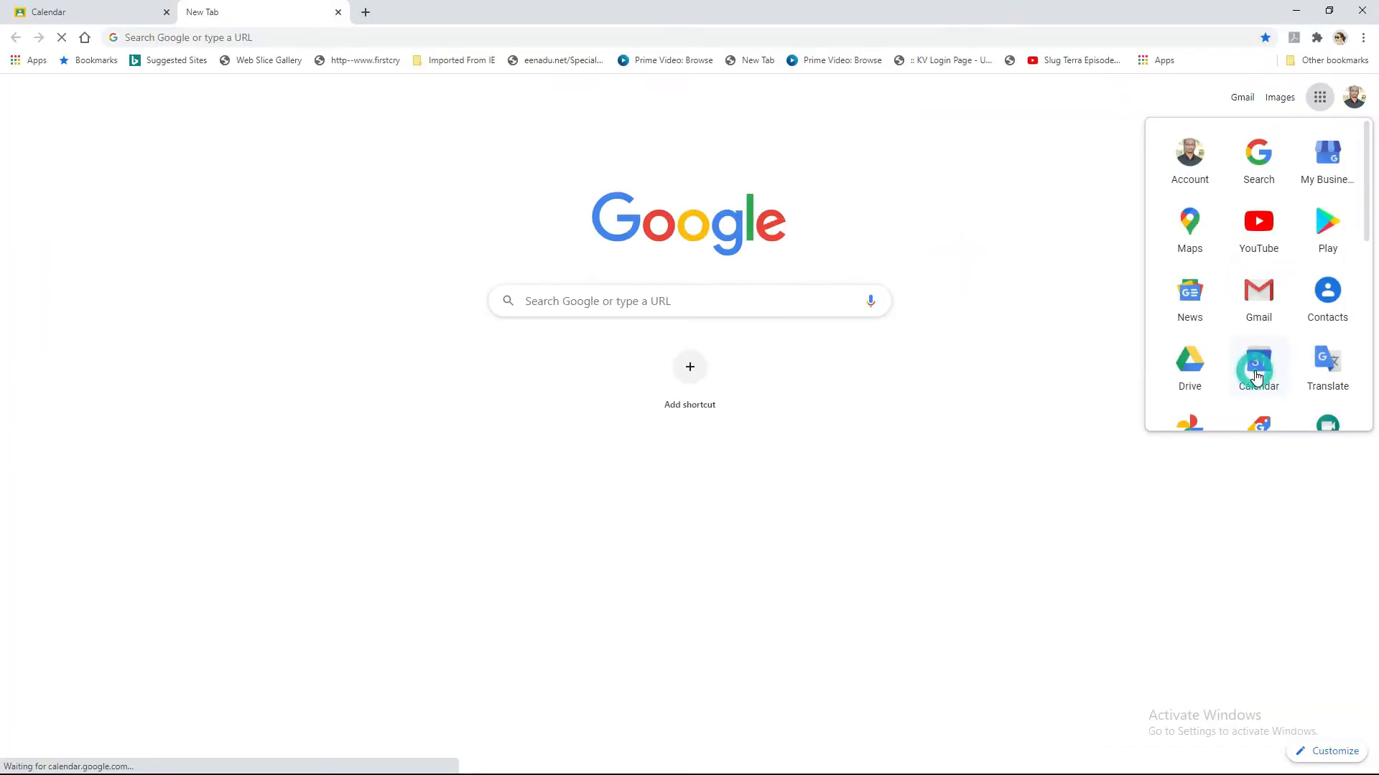
click(1256, 373)
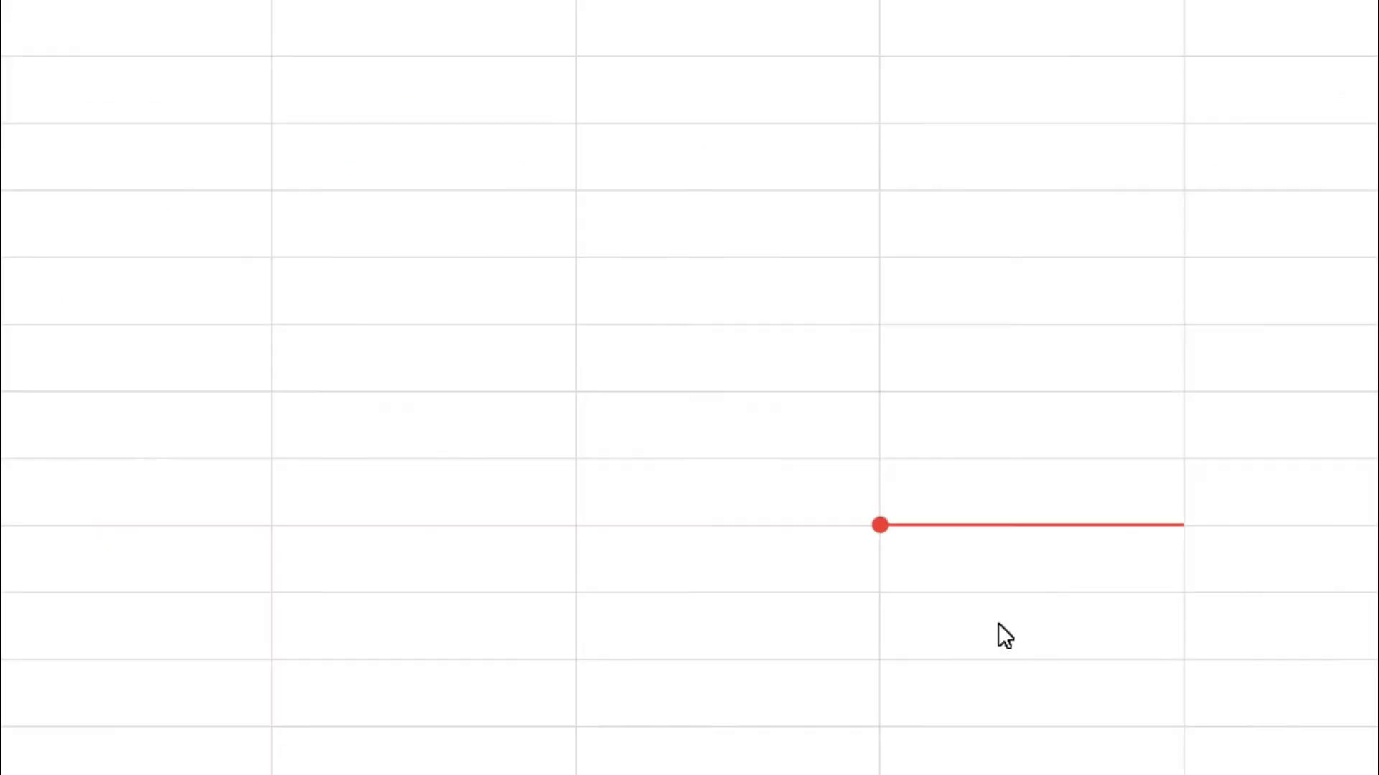
Create a calendar event titled "ONLINE CLASS FOR 8" on Friday, August 7, from 17:00 to 18:00.
click(998, 624)
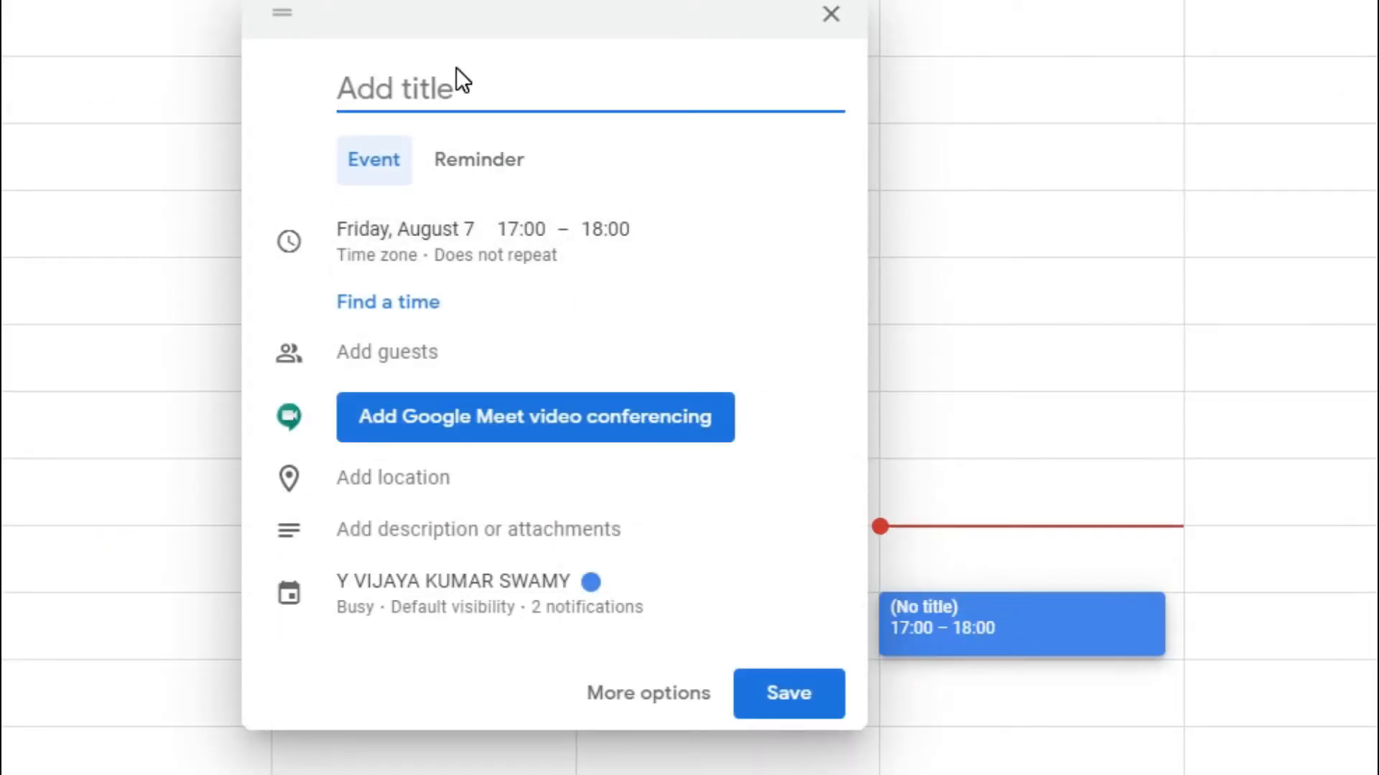
text(ONL)
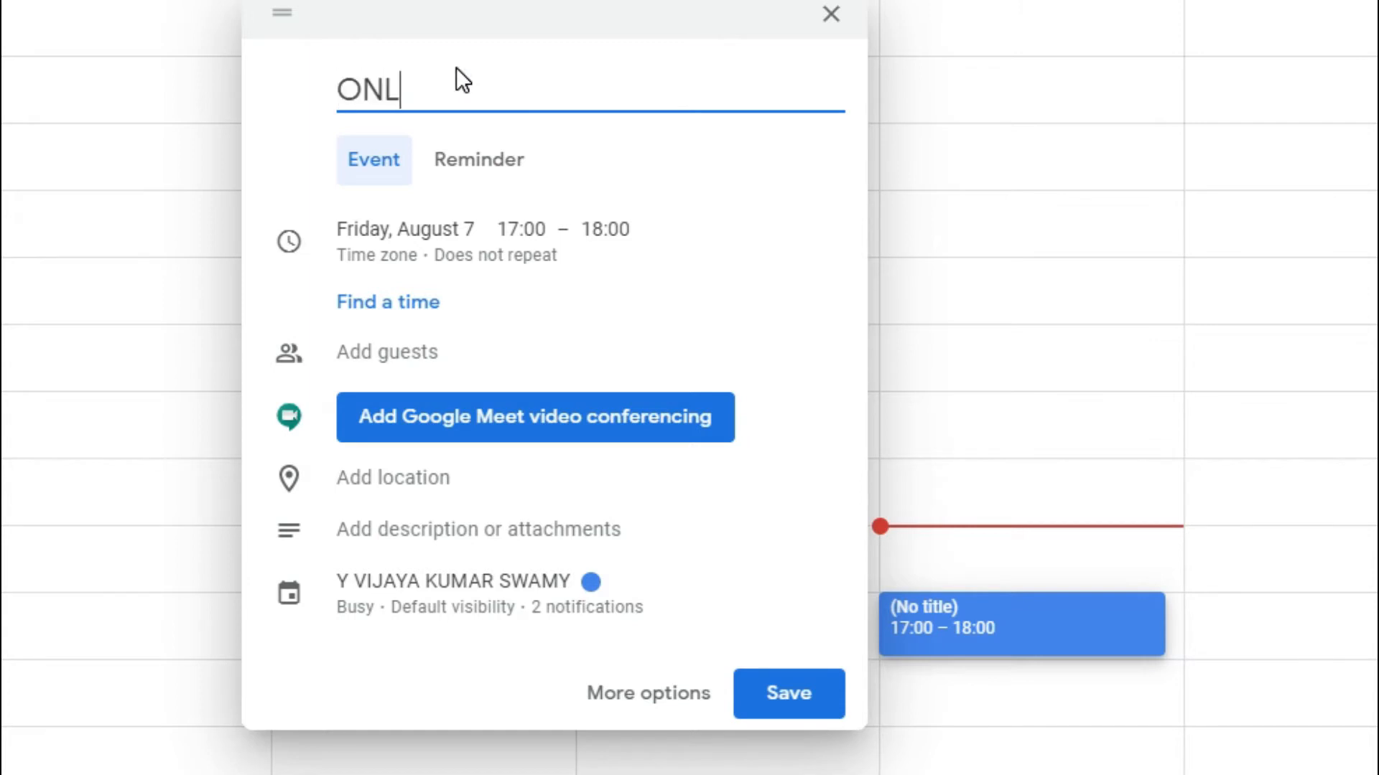
text(INE CLASS FOR )
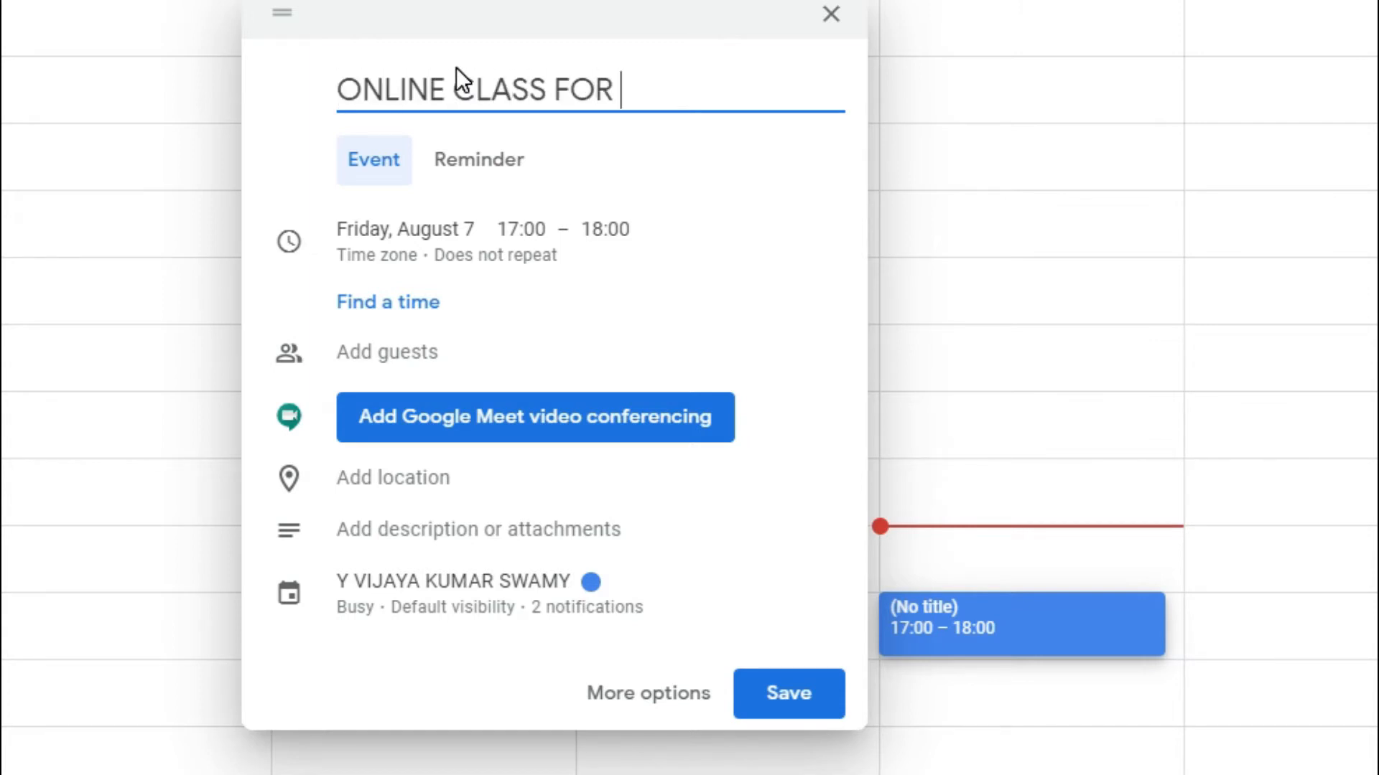
text(8)
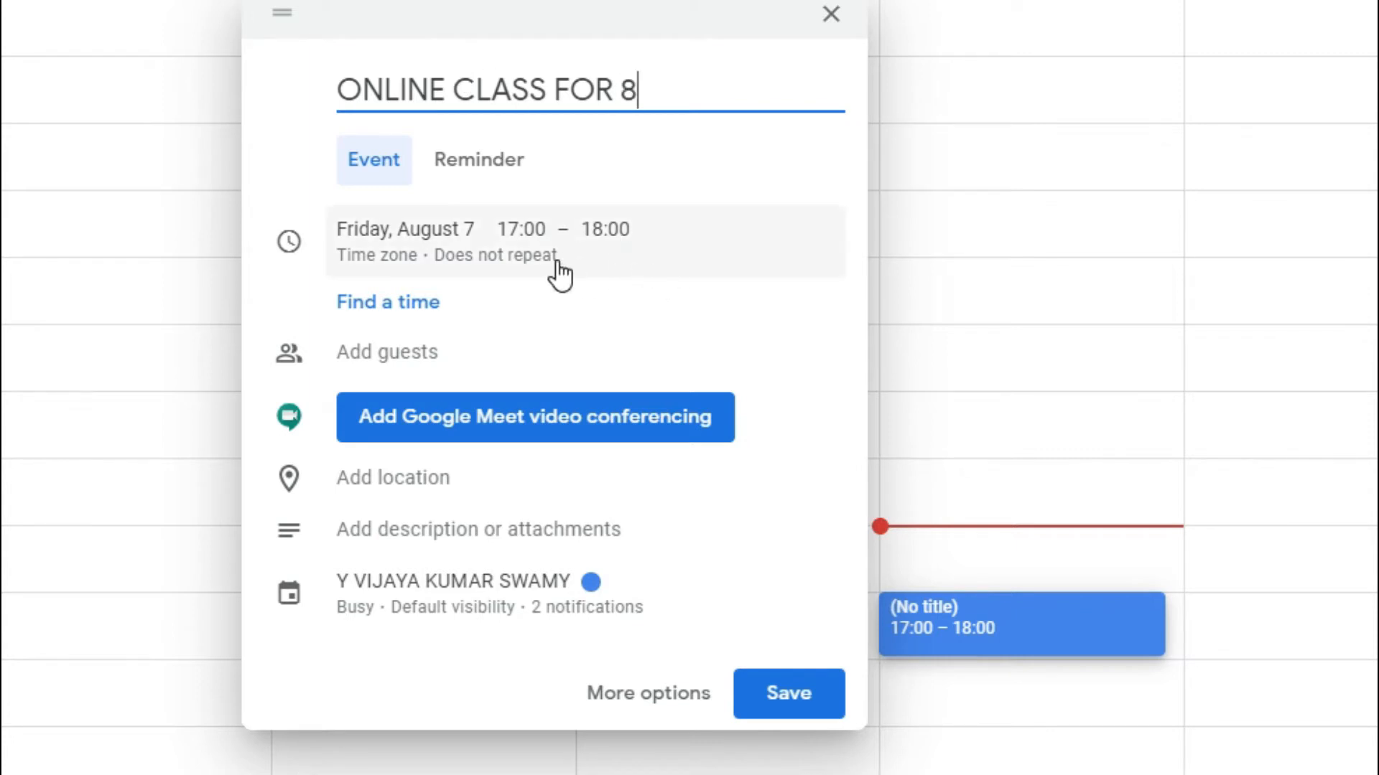
Look through the event's start and end time choices, keeping it at 17:00 to 18:00.
click(533, 241)
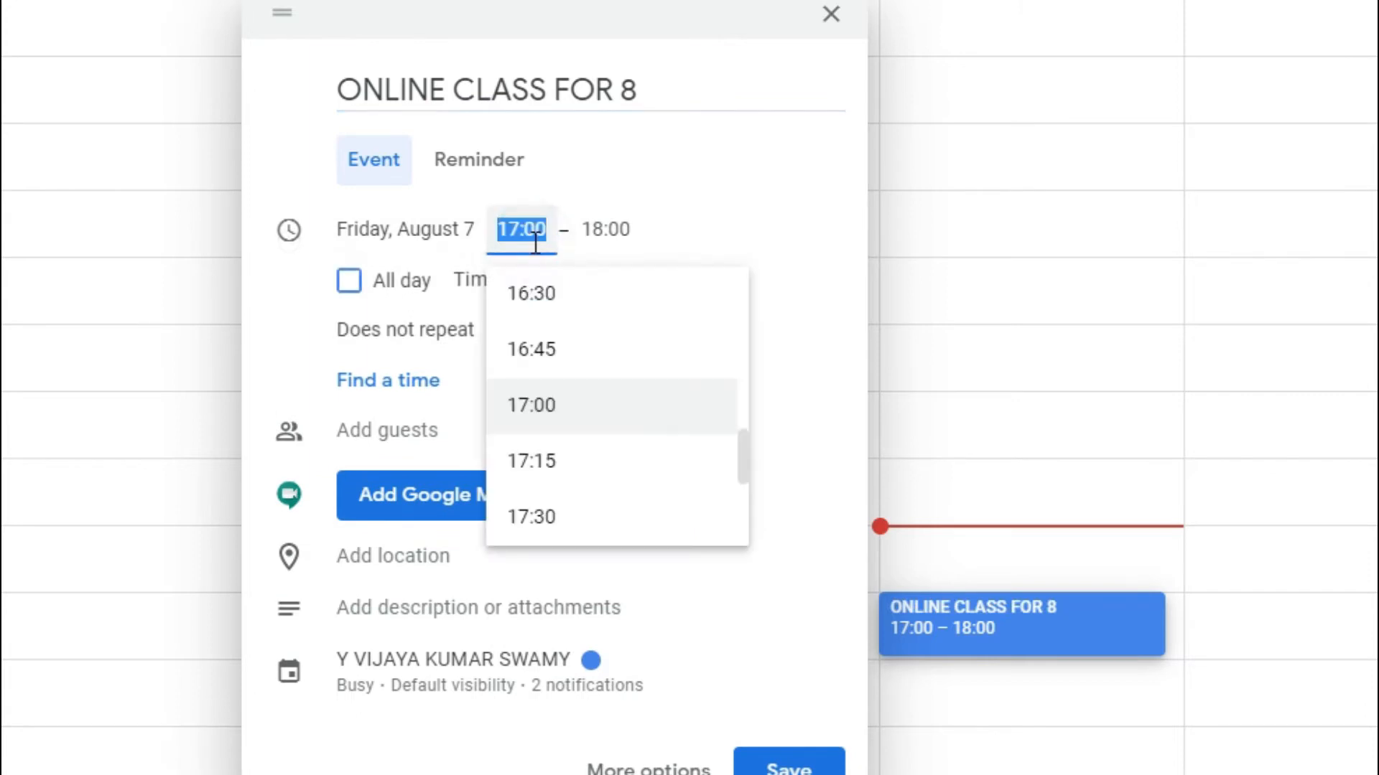
click(558, 406)
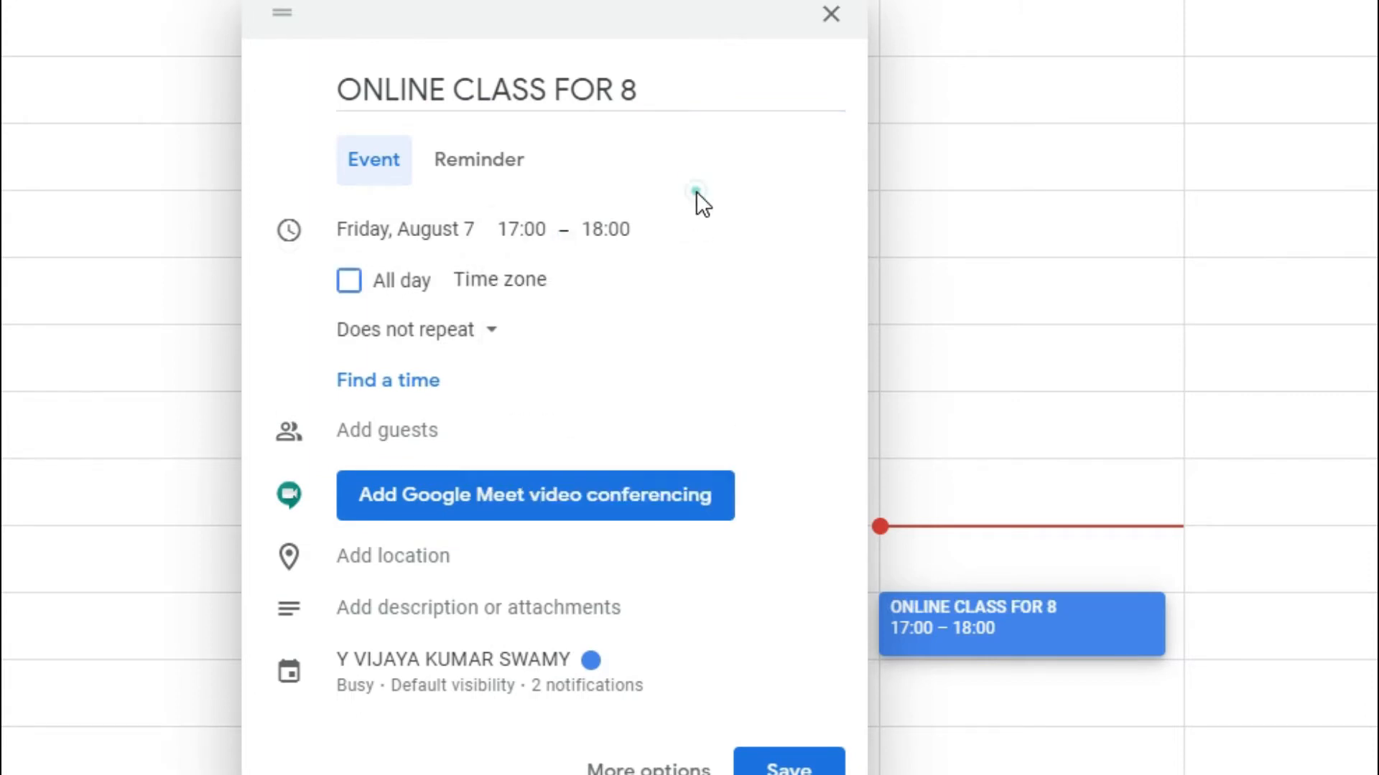
click(612, 241)
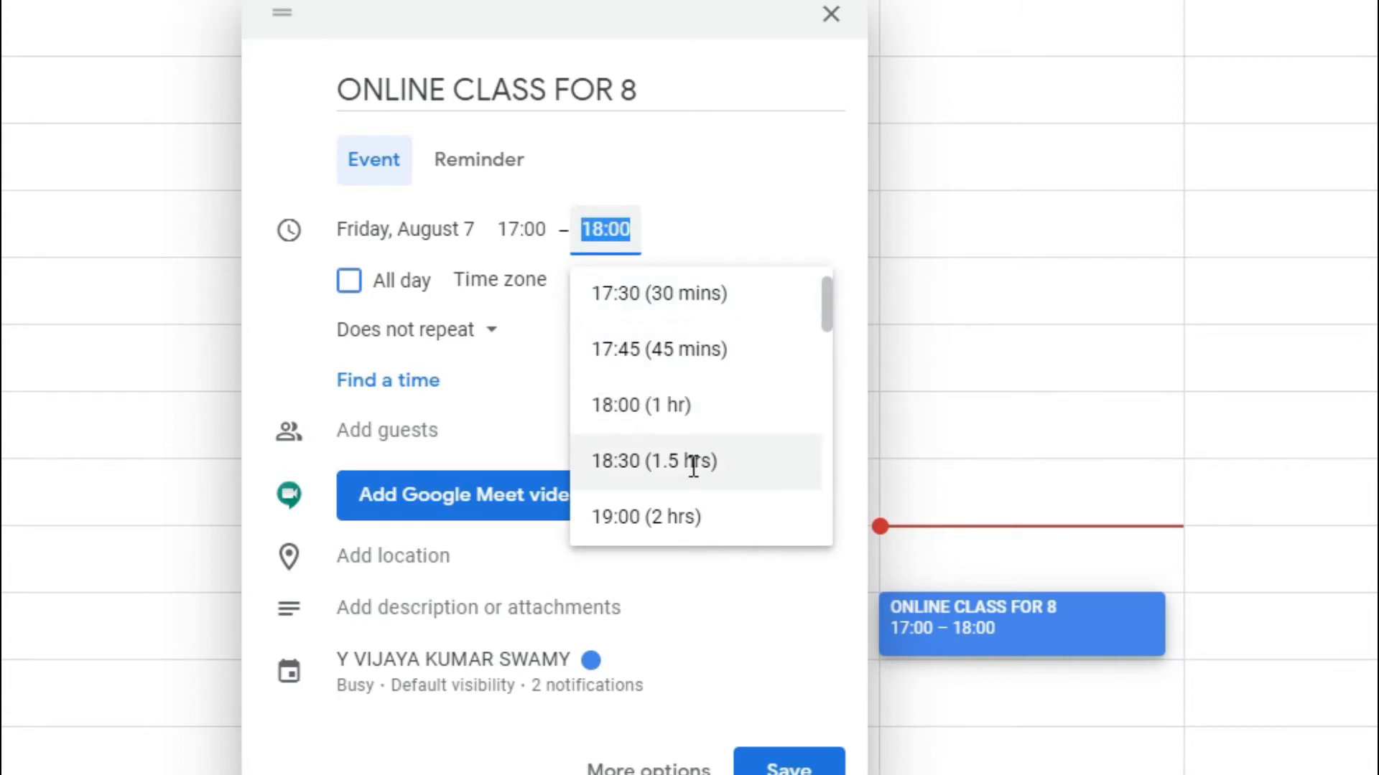
drag(823, 313, 818, 363)
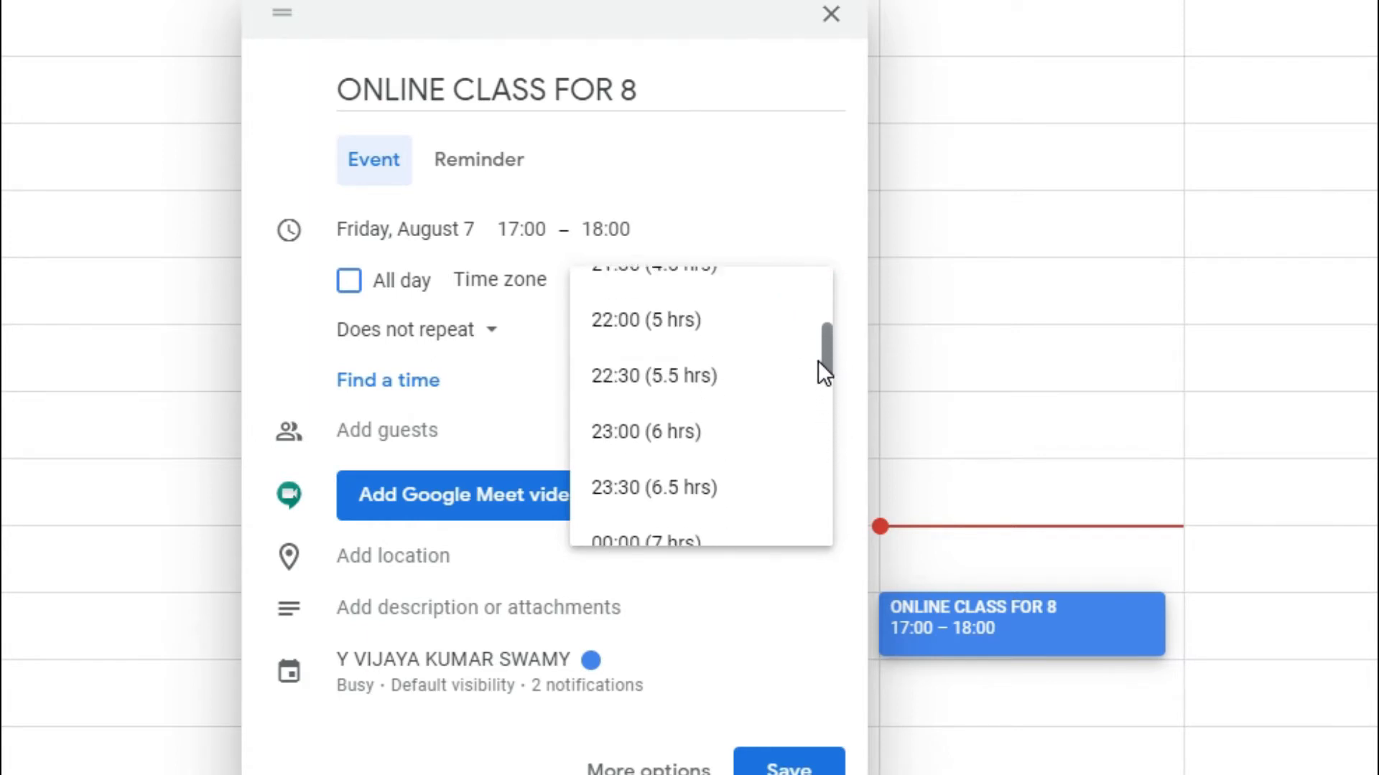
click(816, 222)
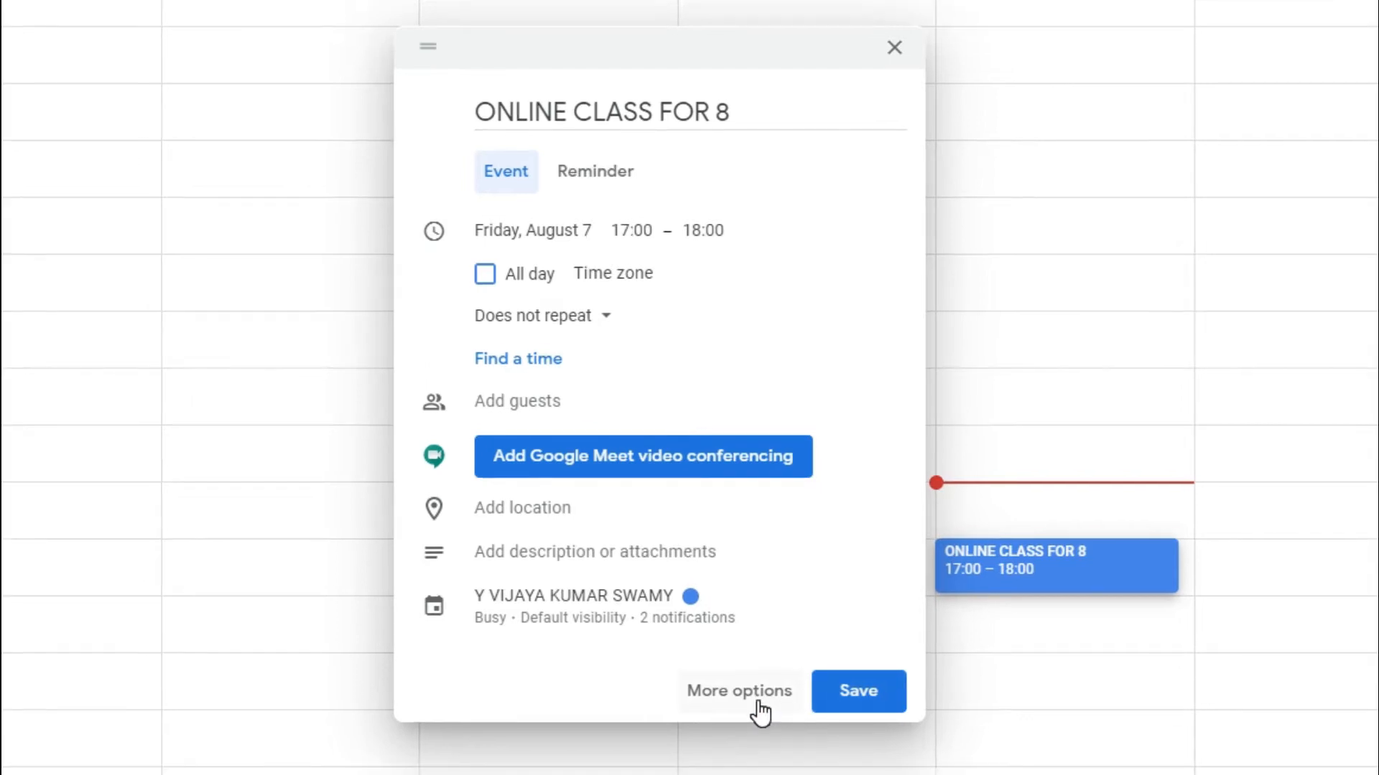
Add Google Meet video conferencing in the event's full details, and save the event after copying its meeting link.
click(759, 704)
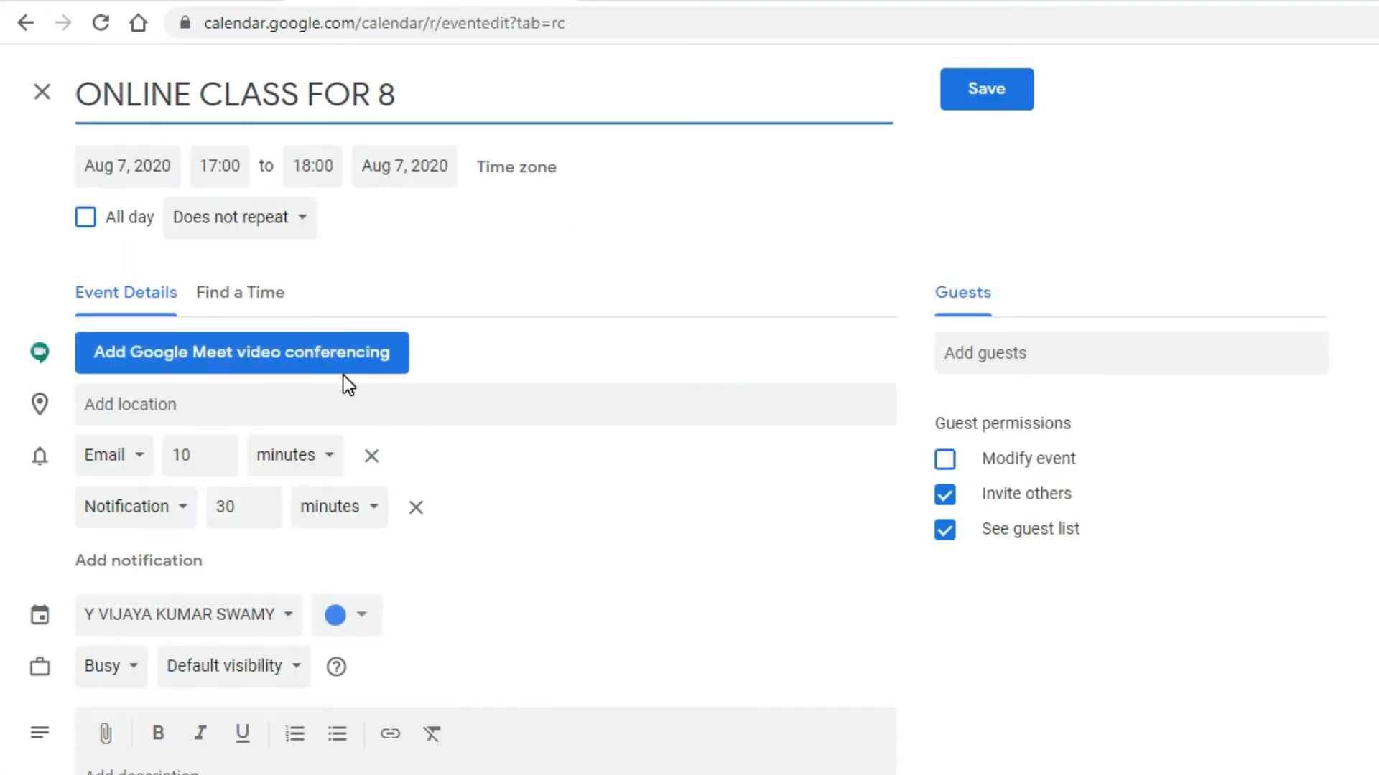
click(344, 358)
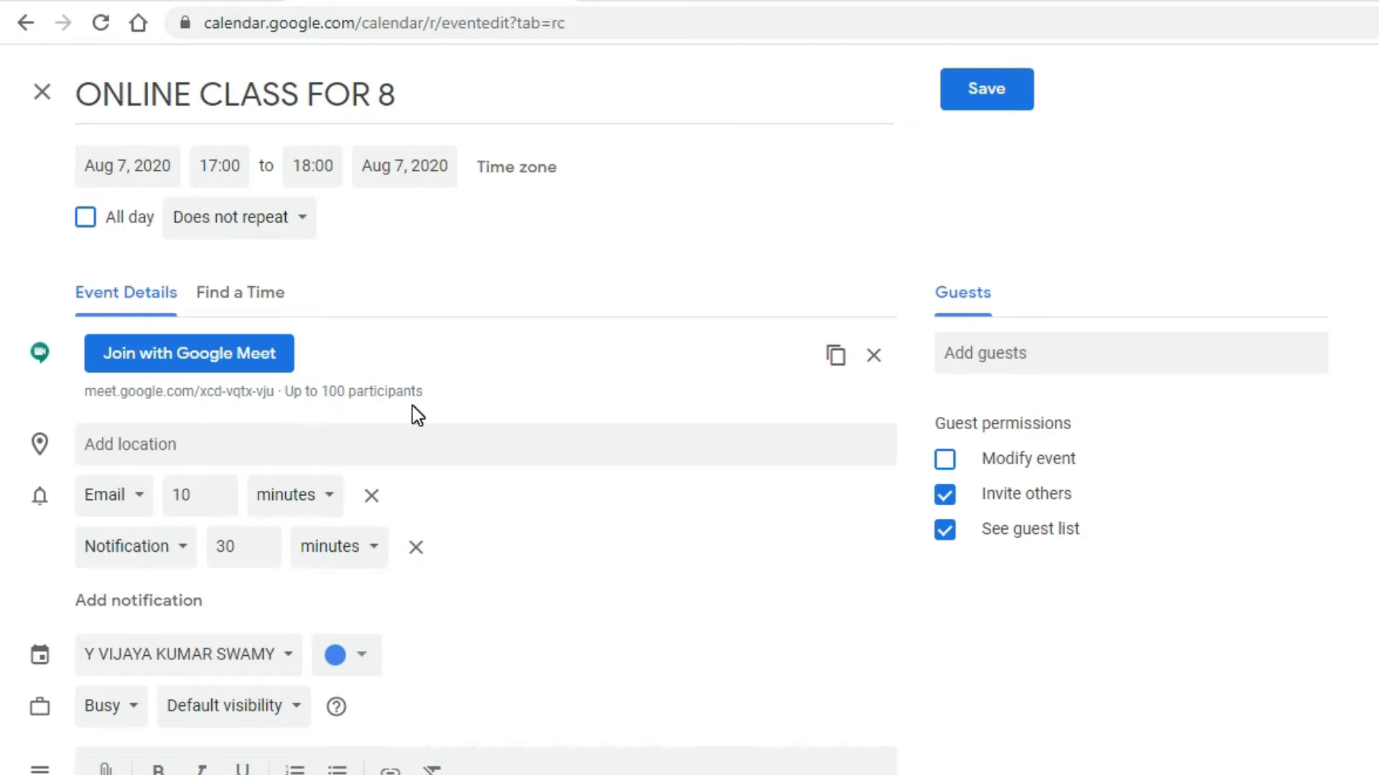
click(837, 379)
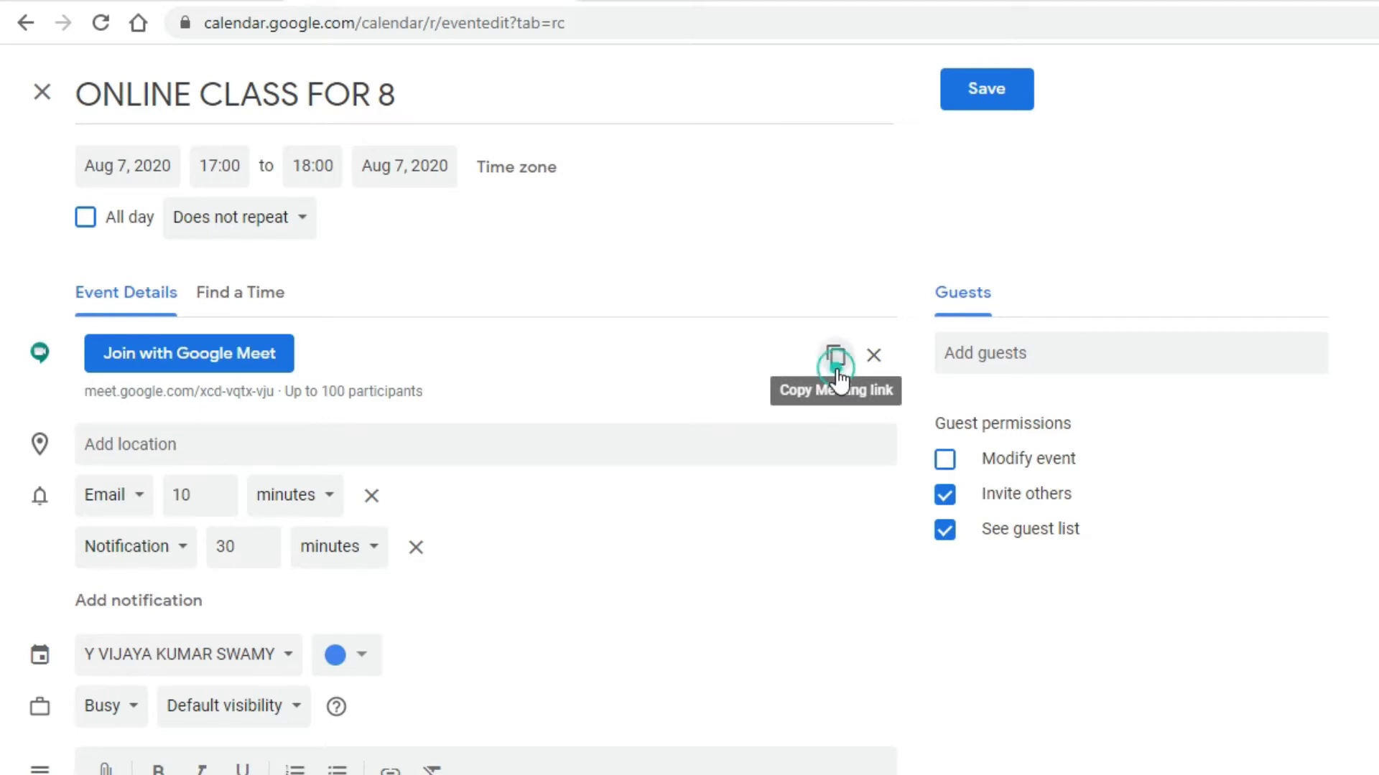
click(978, 106)
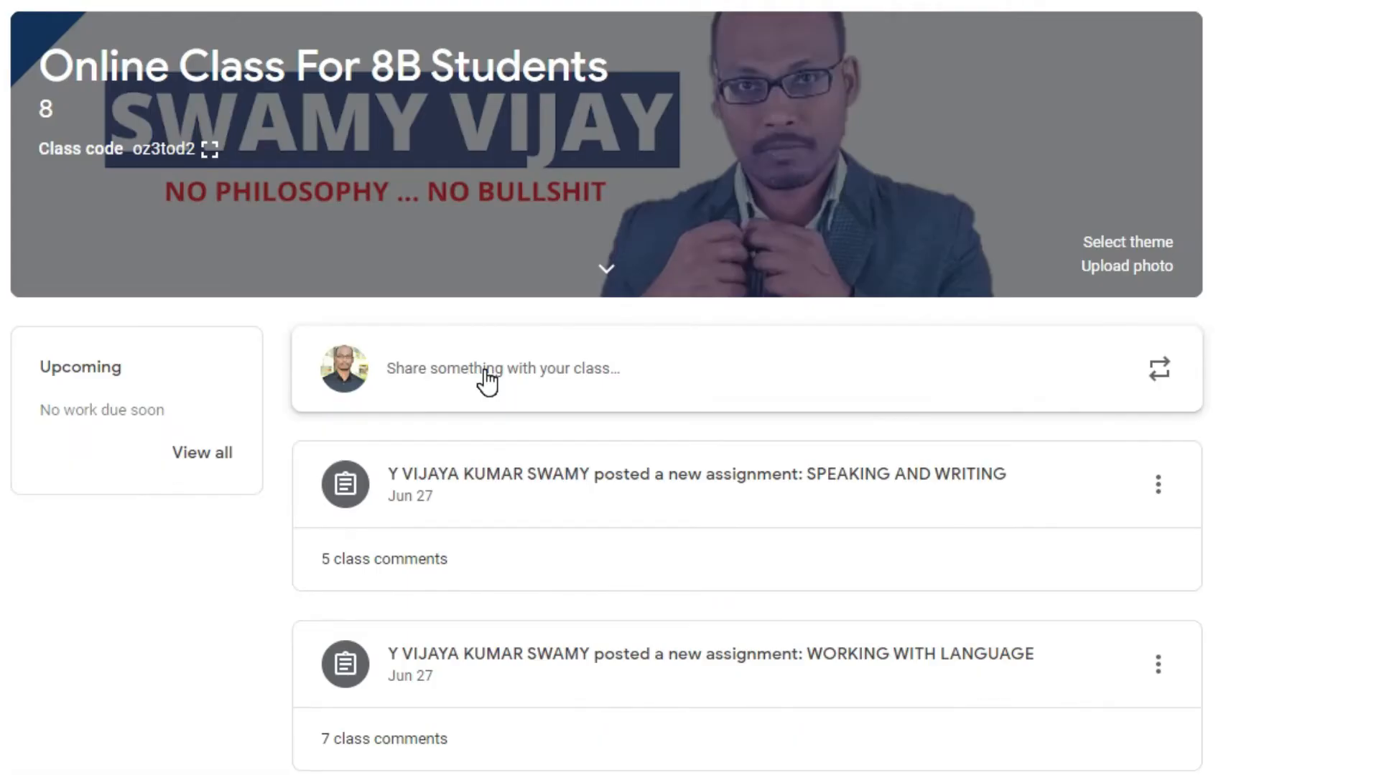
In Google Classroom, start an announcement for the Online Class For 8B Students class, addressed to all students.
click(603, 382)
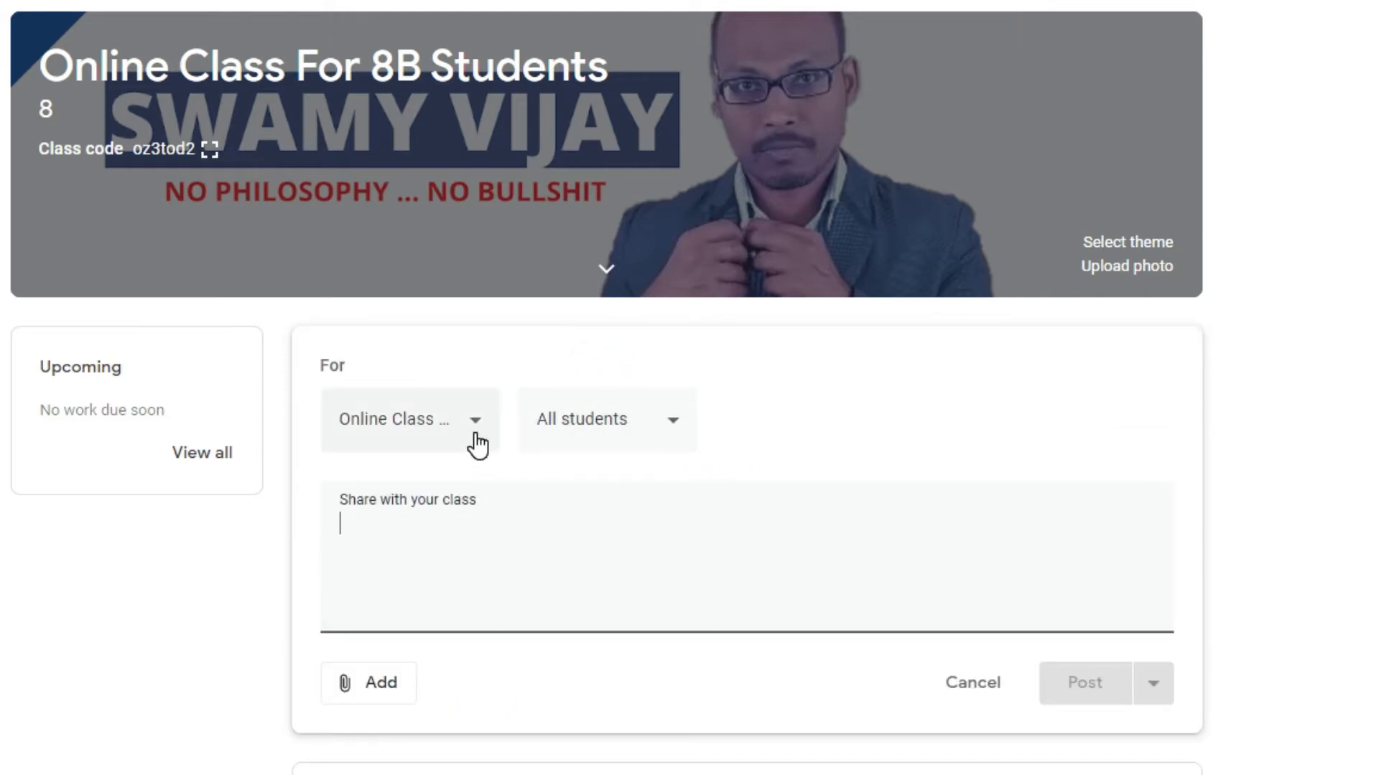
click(476, 444)
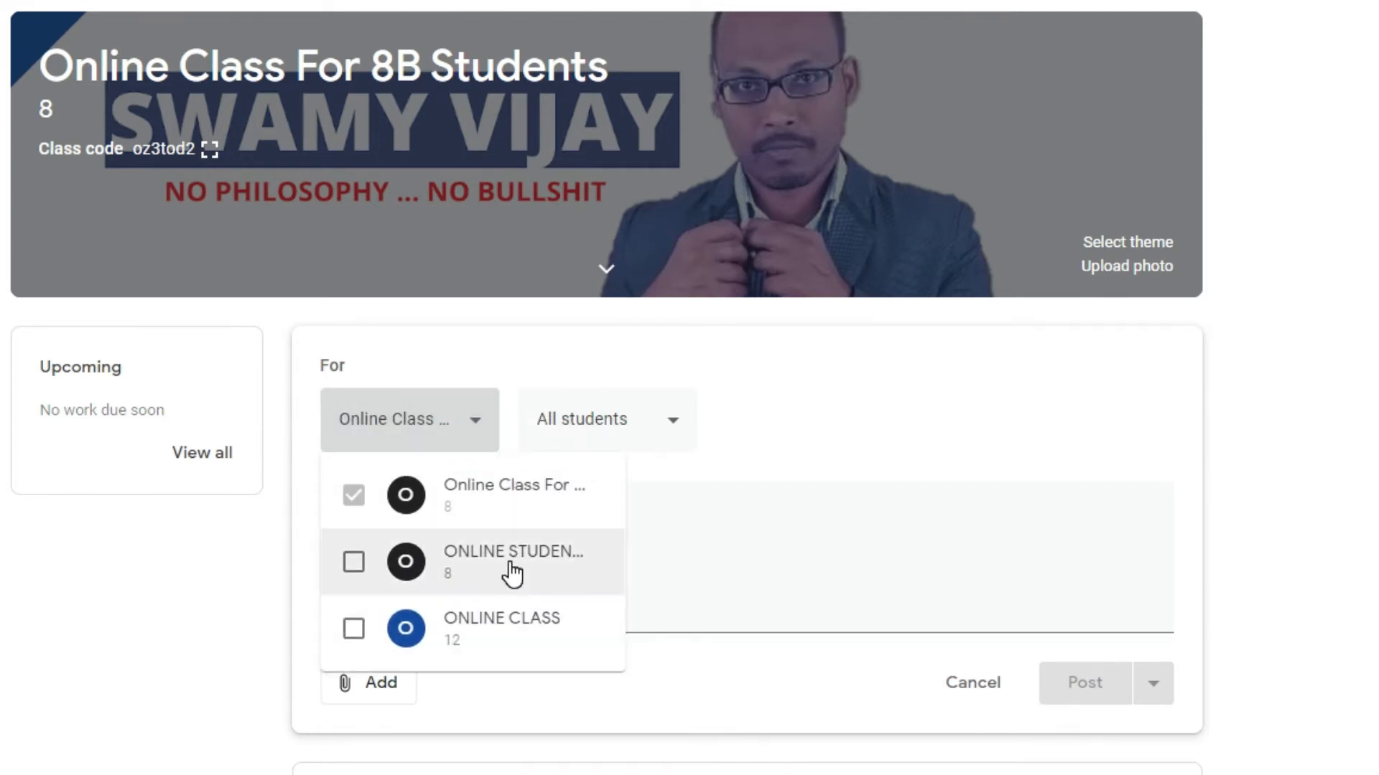
click(513, 487)
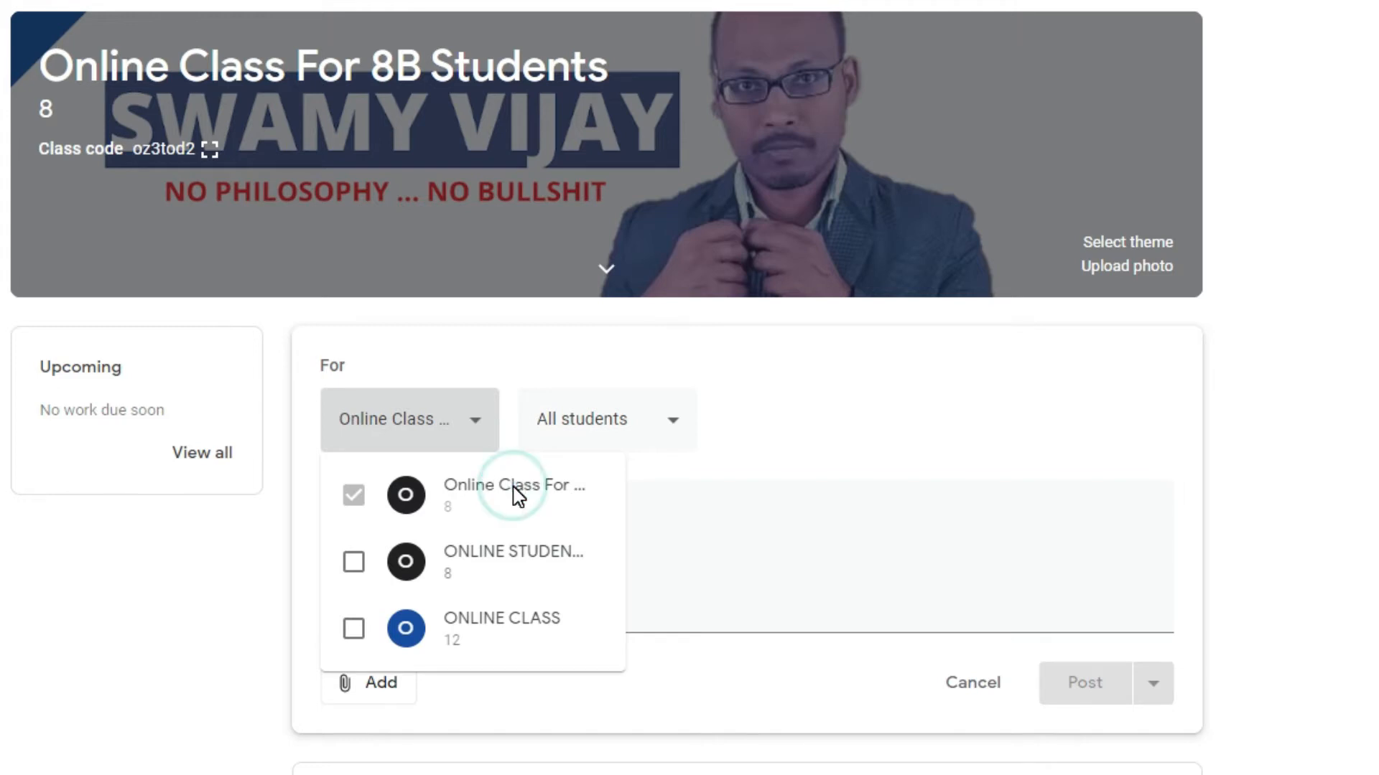
click(718, 533)
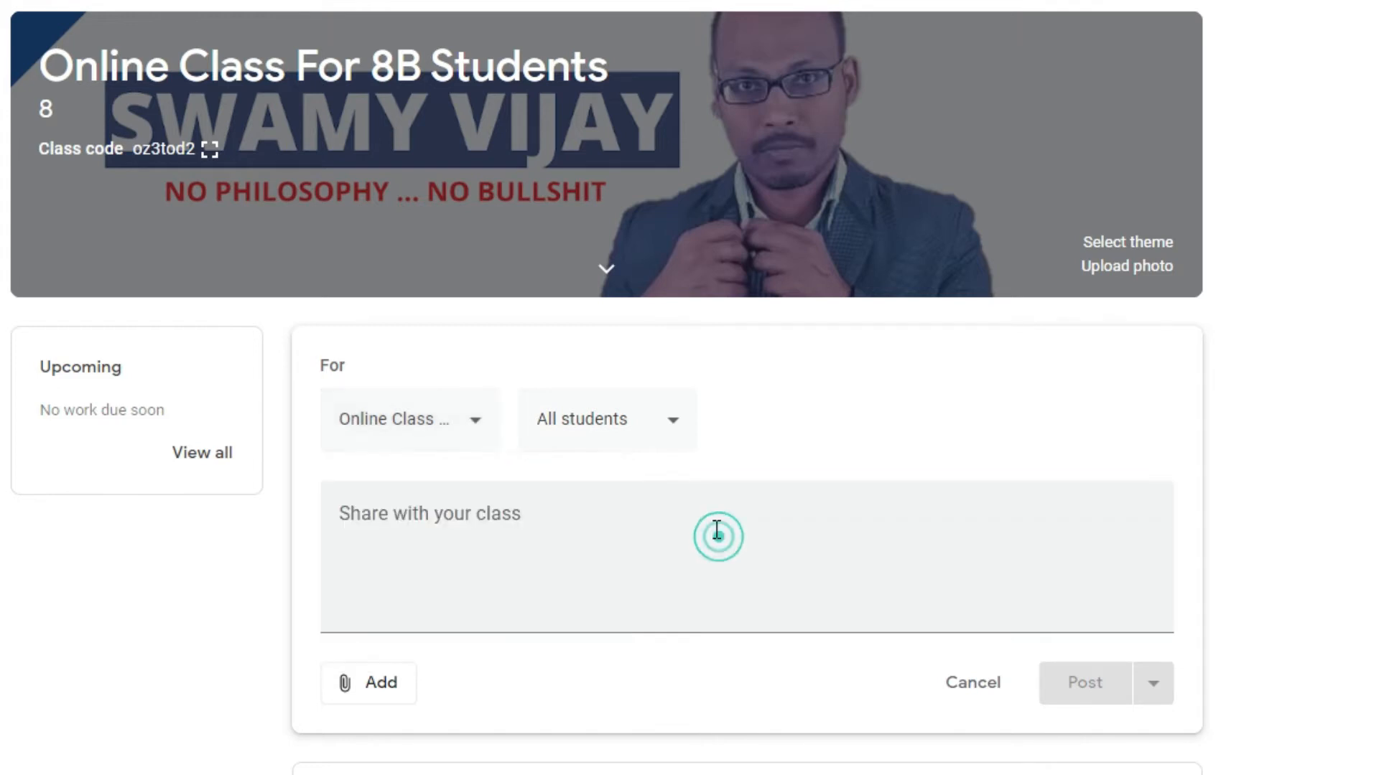
click(637, 427)
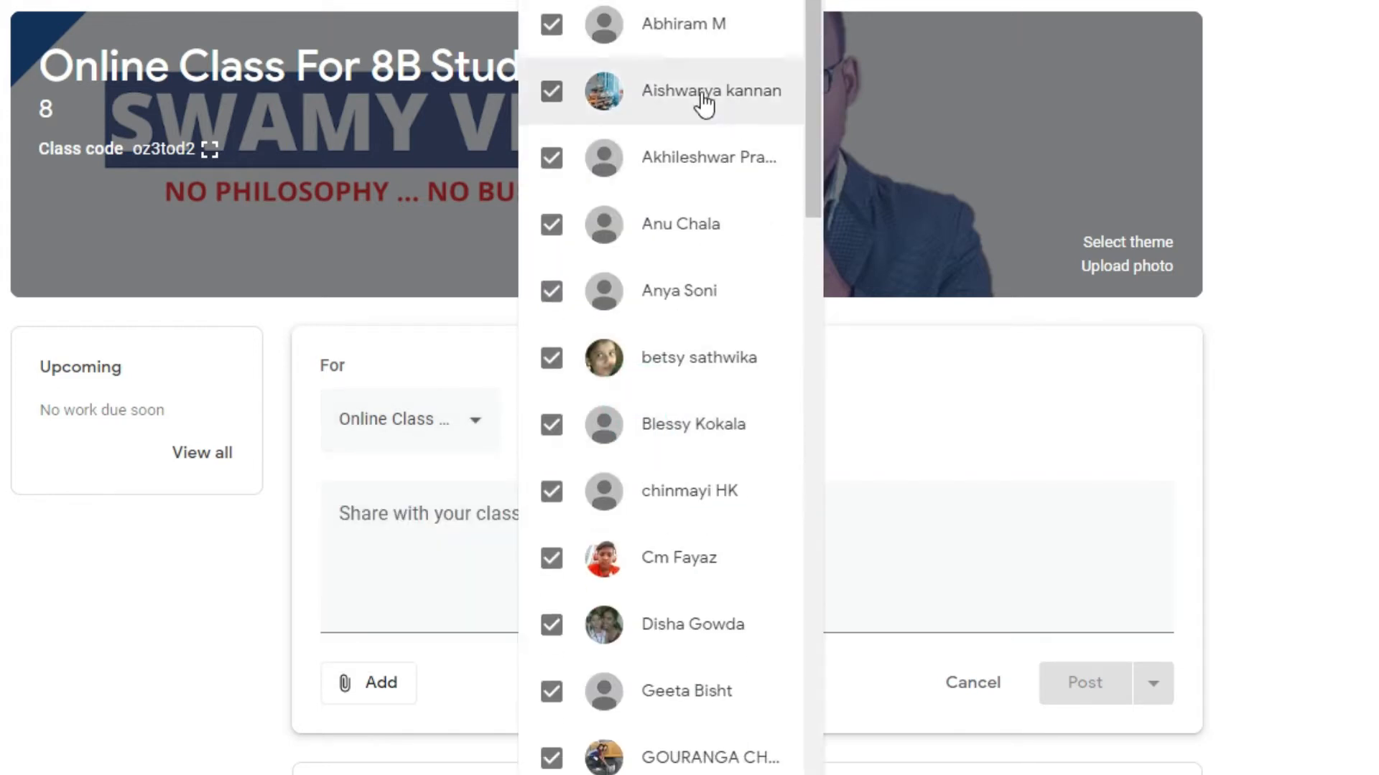
drag(812, 166, 781, 55)
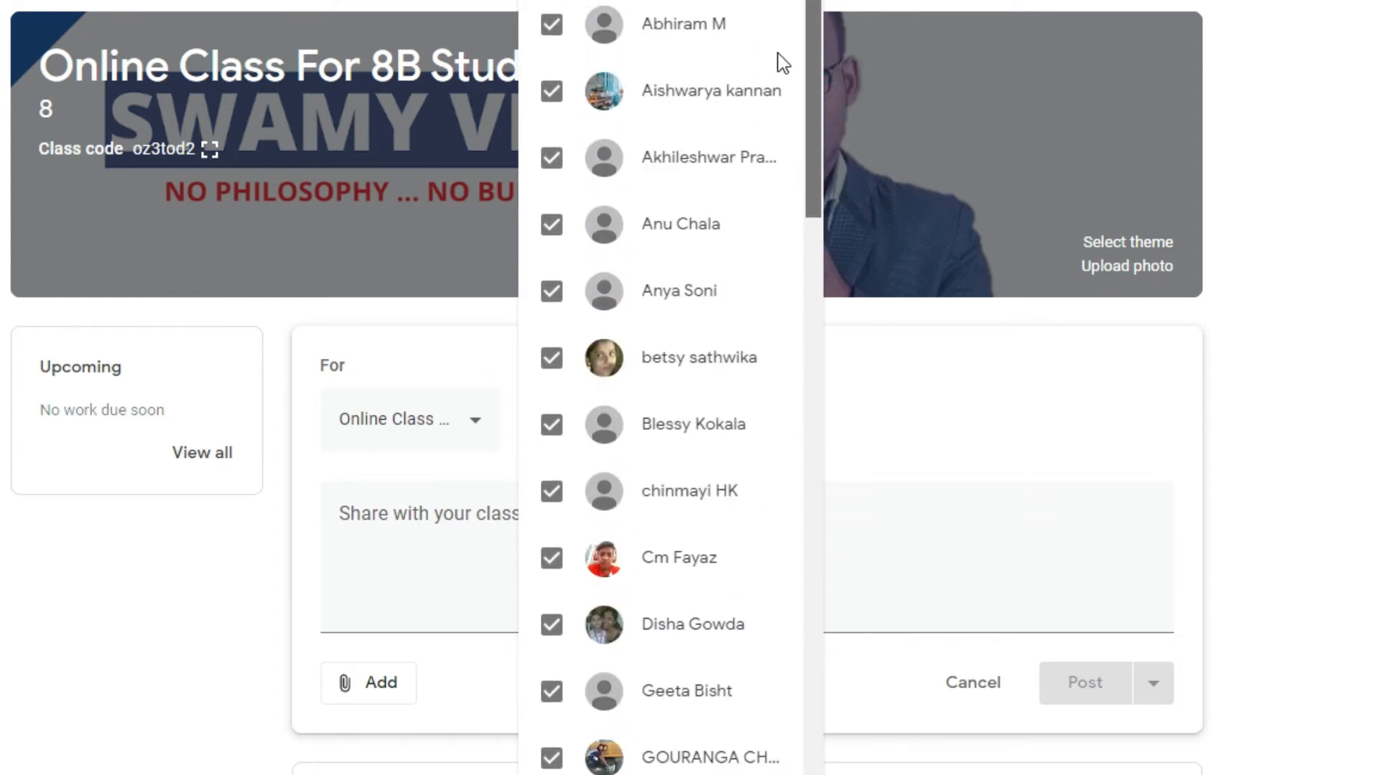
click(923, 561)
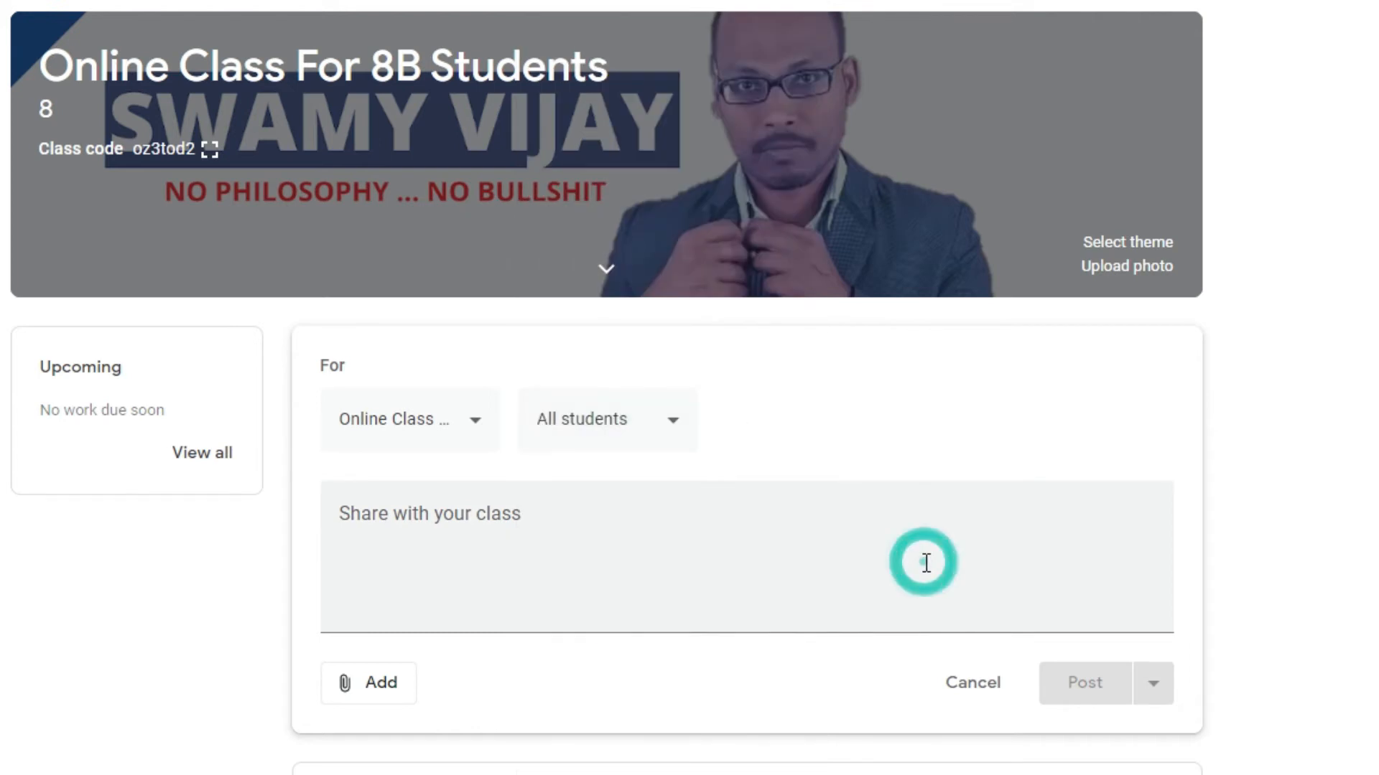
Write "ONLINE CLASS IN GOOGLE MEET" as the announcement text.
click(383, 517)
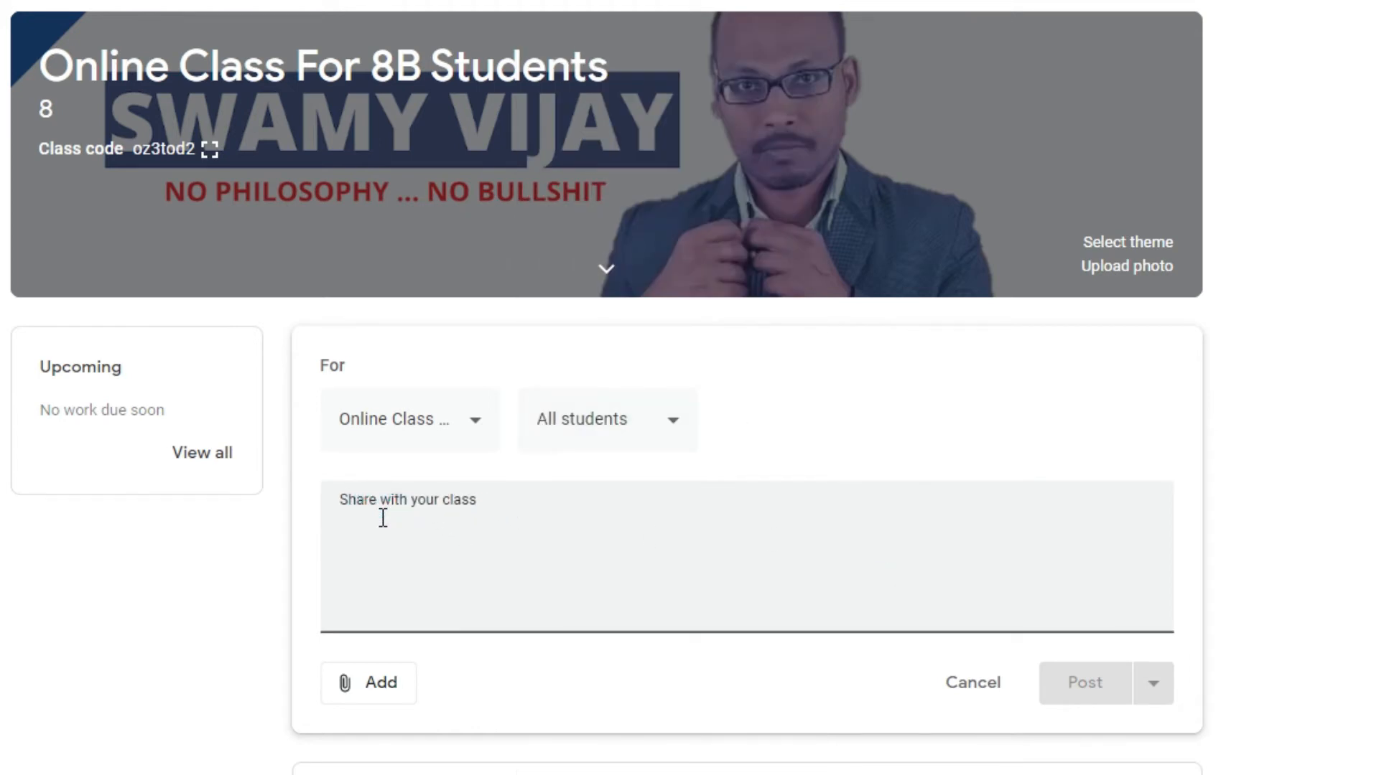
text(ONL)
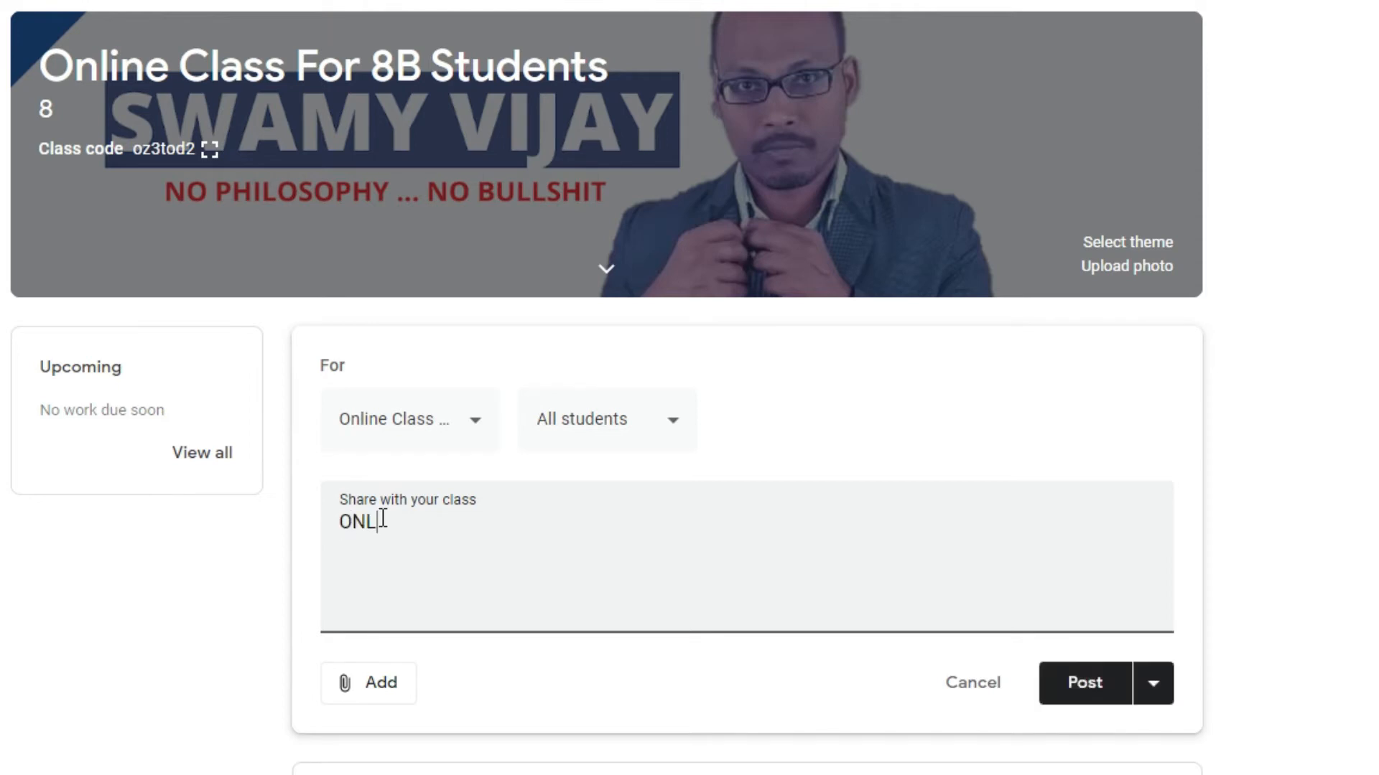
text(INE CLASS IN GOOG)
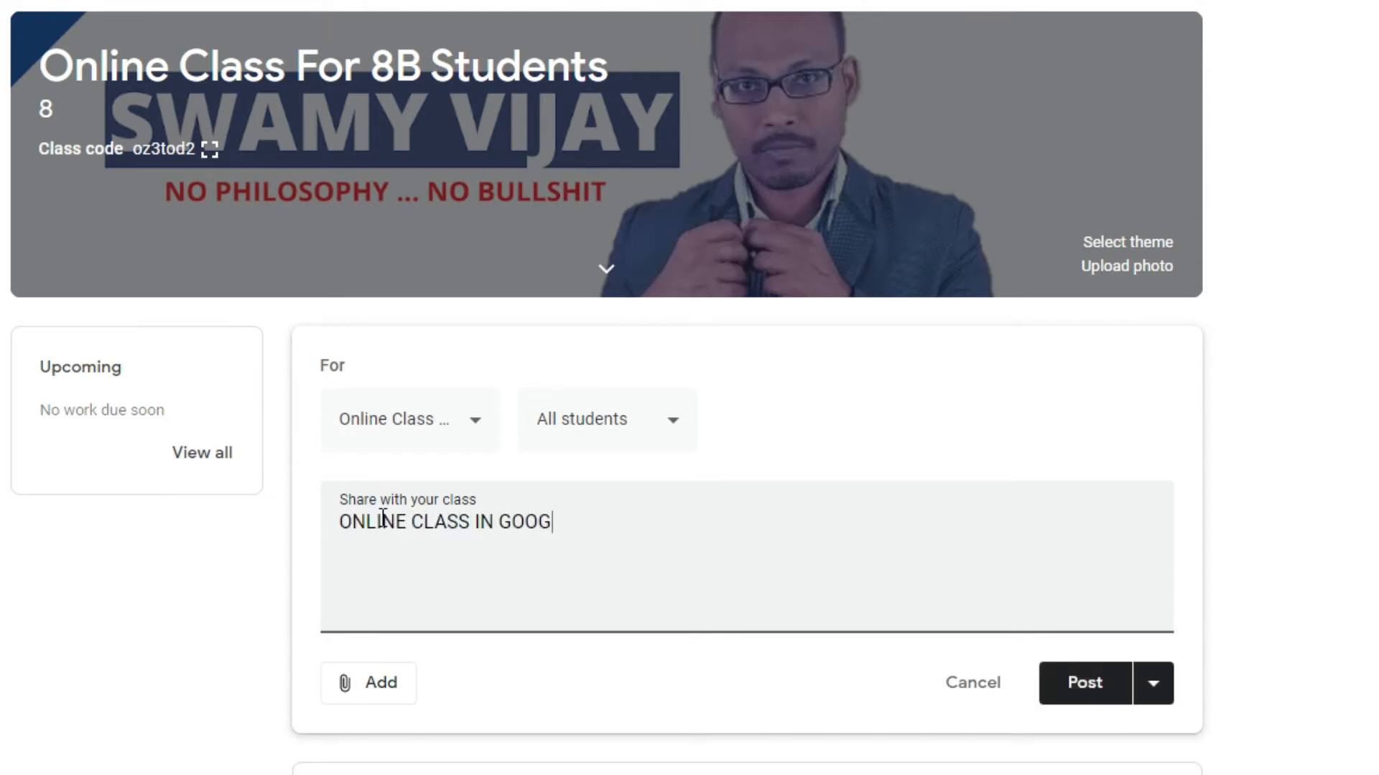
text(LE MEET)
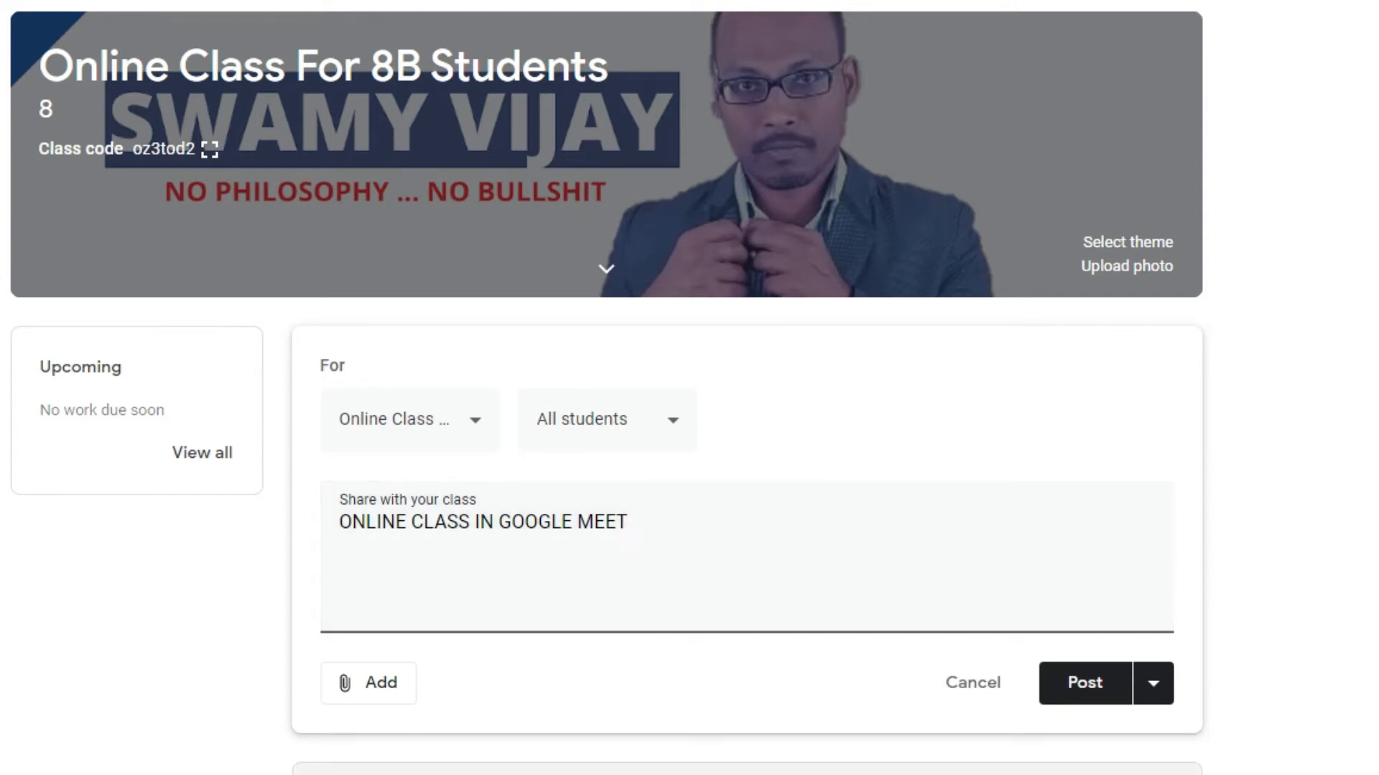
Attach the copied Google Meet meeting link to the class announcement.
click(390, 695)
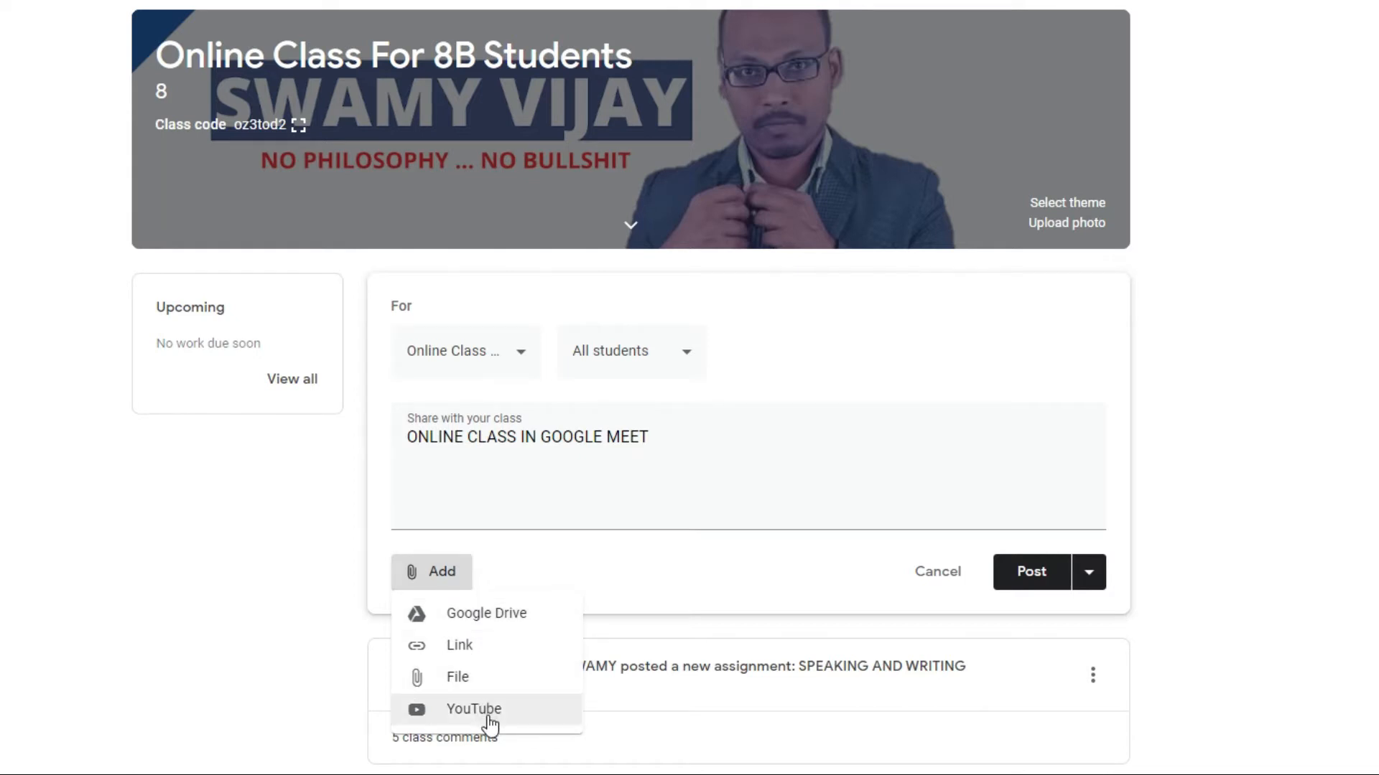
click(463, 645)
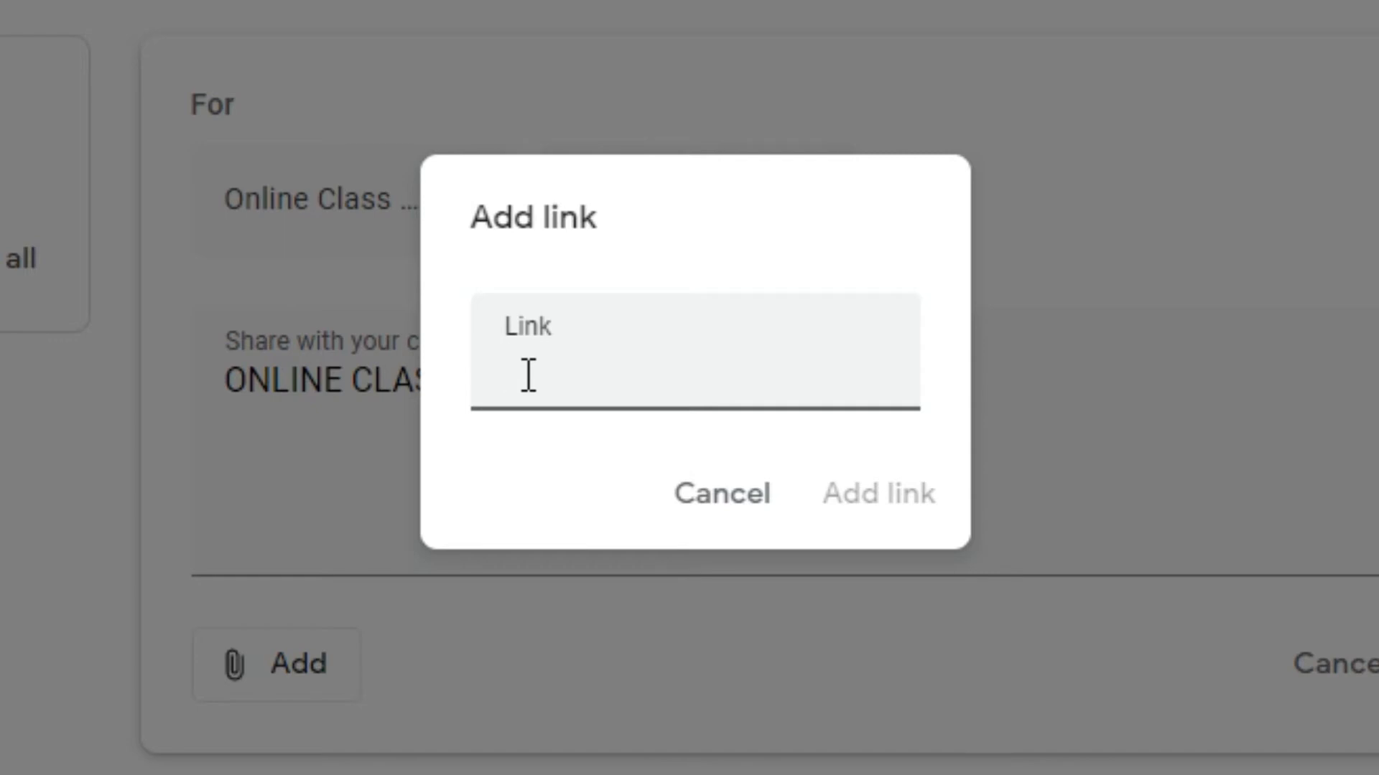
right_click(525, 375)
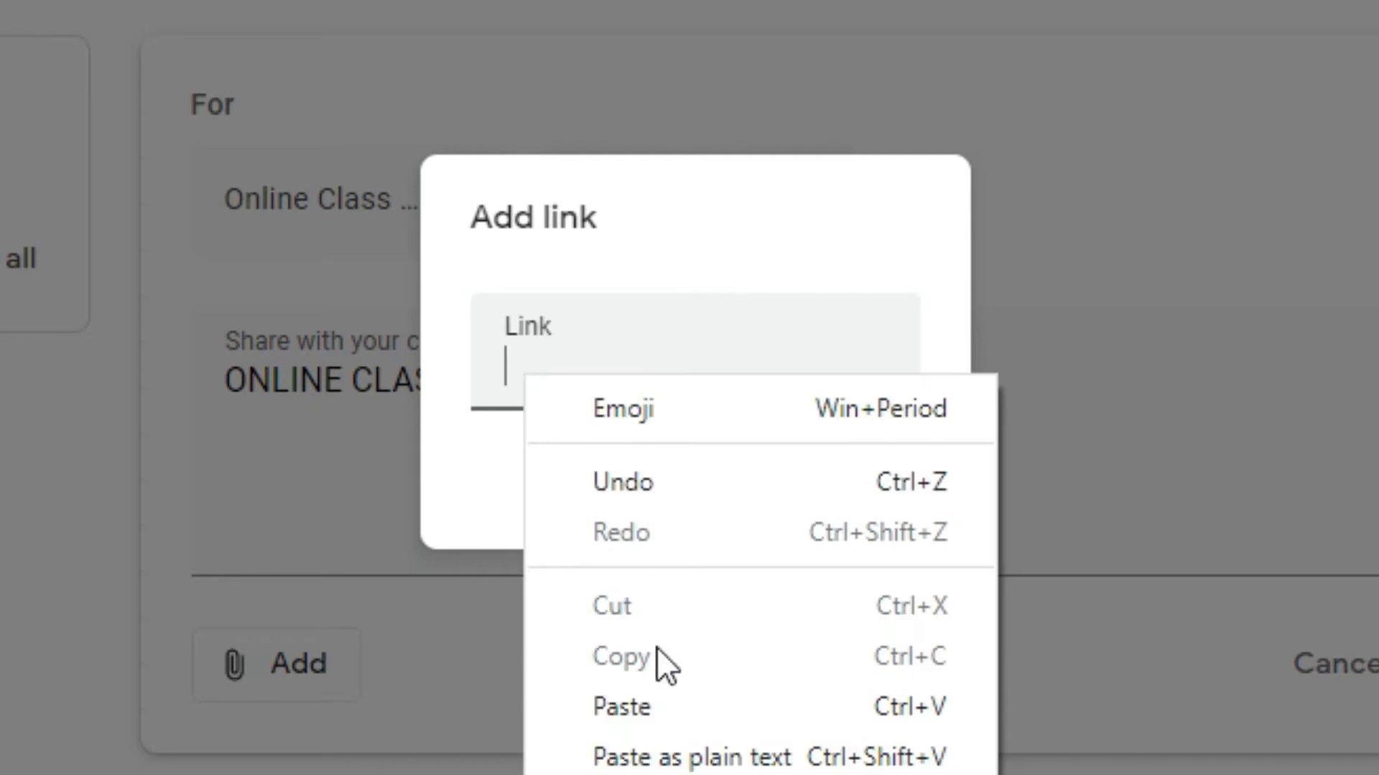
click(669, 714)
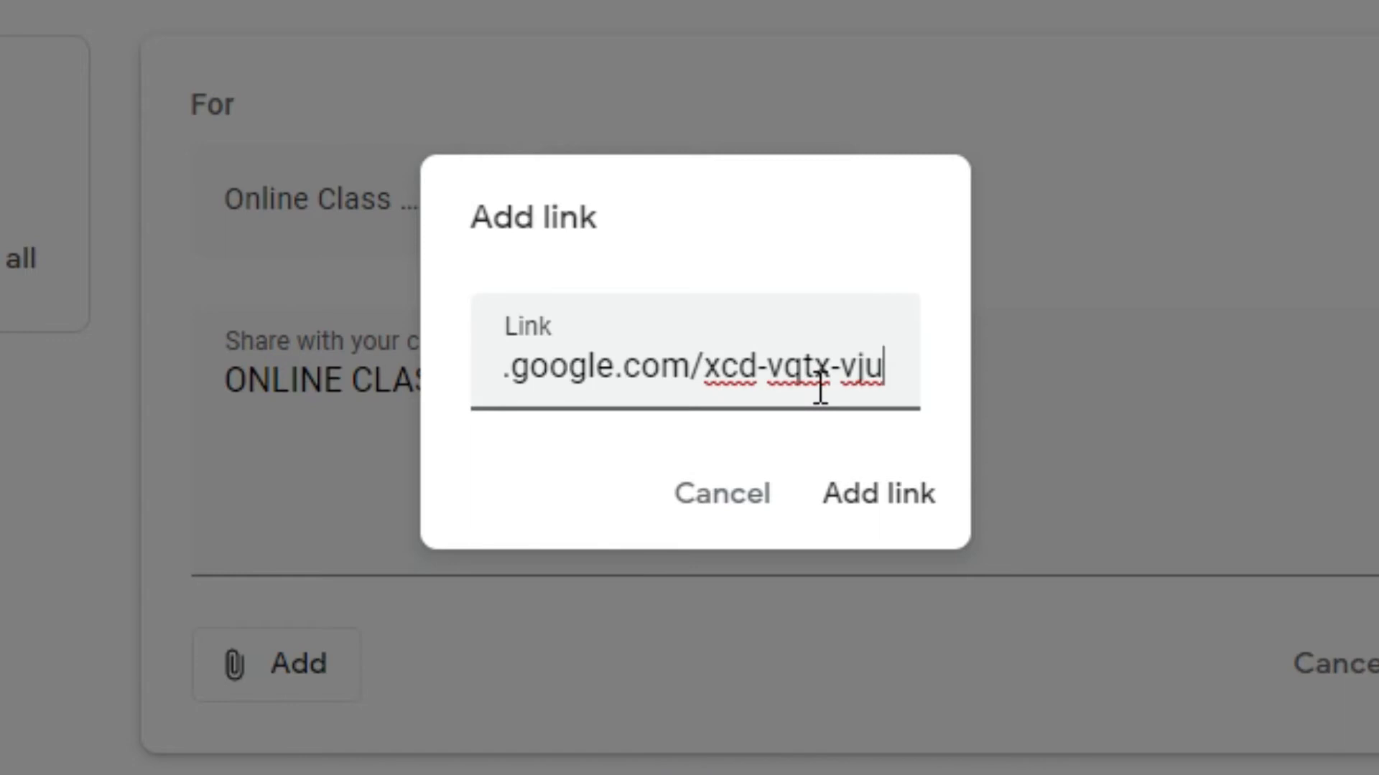
click(879, 495)
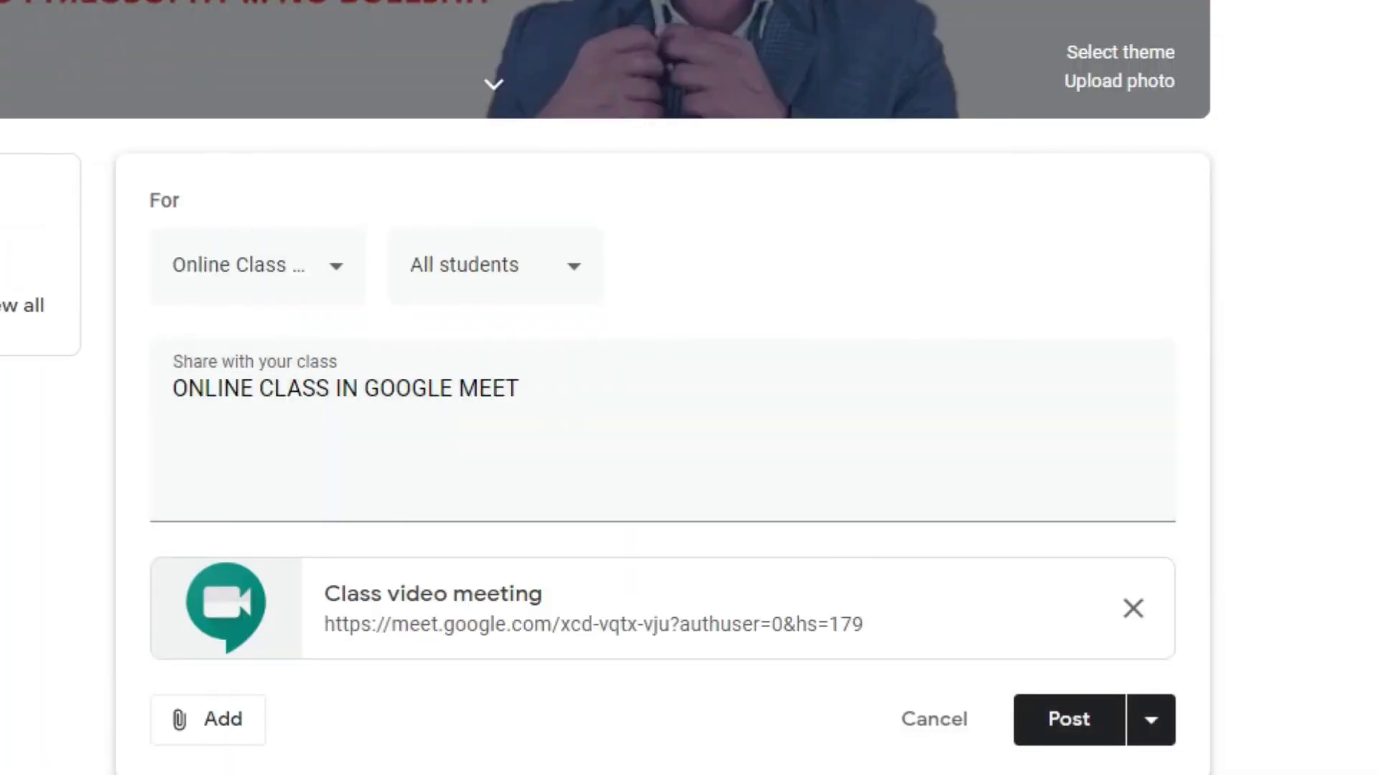
scroll(689, 430, down, 1)
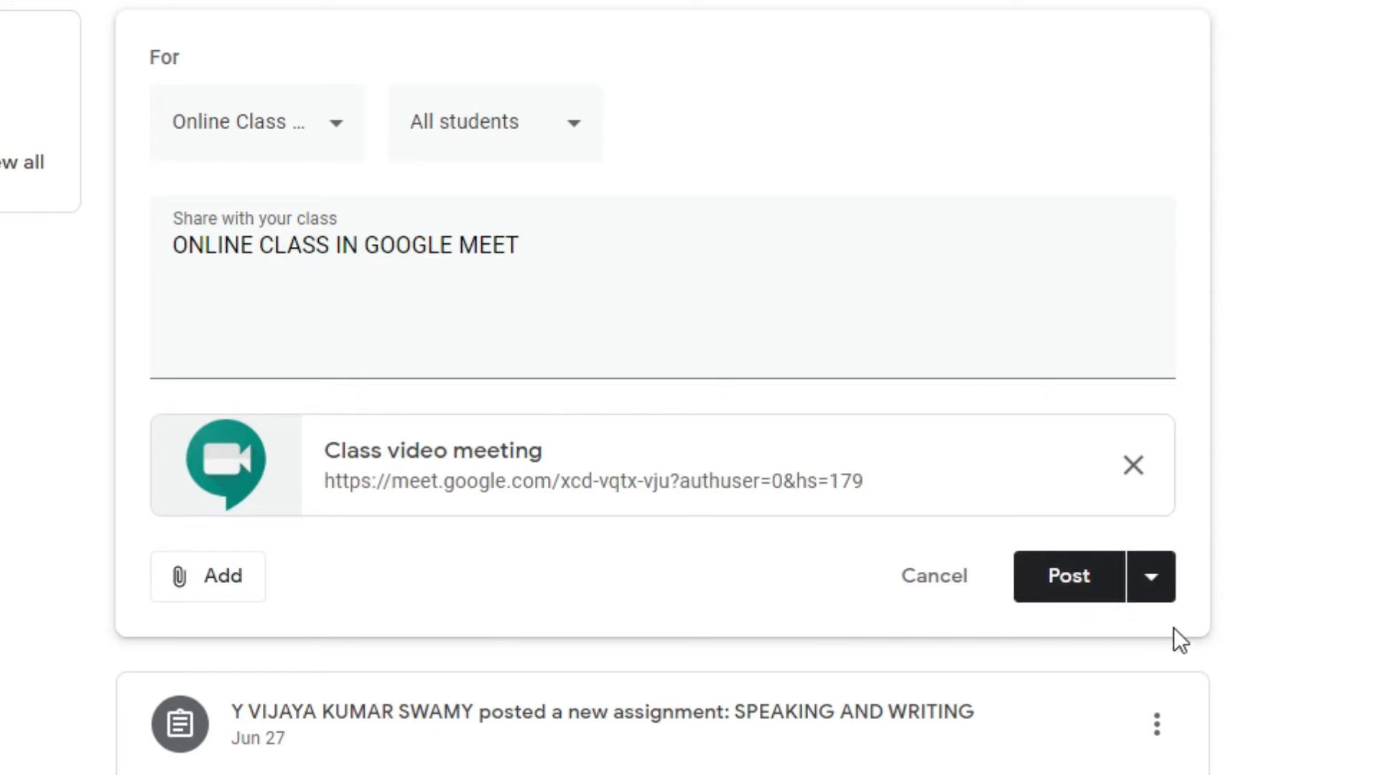
click(1165, 596)
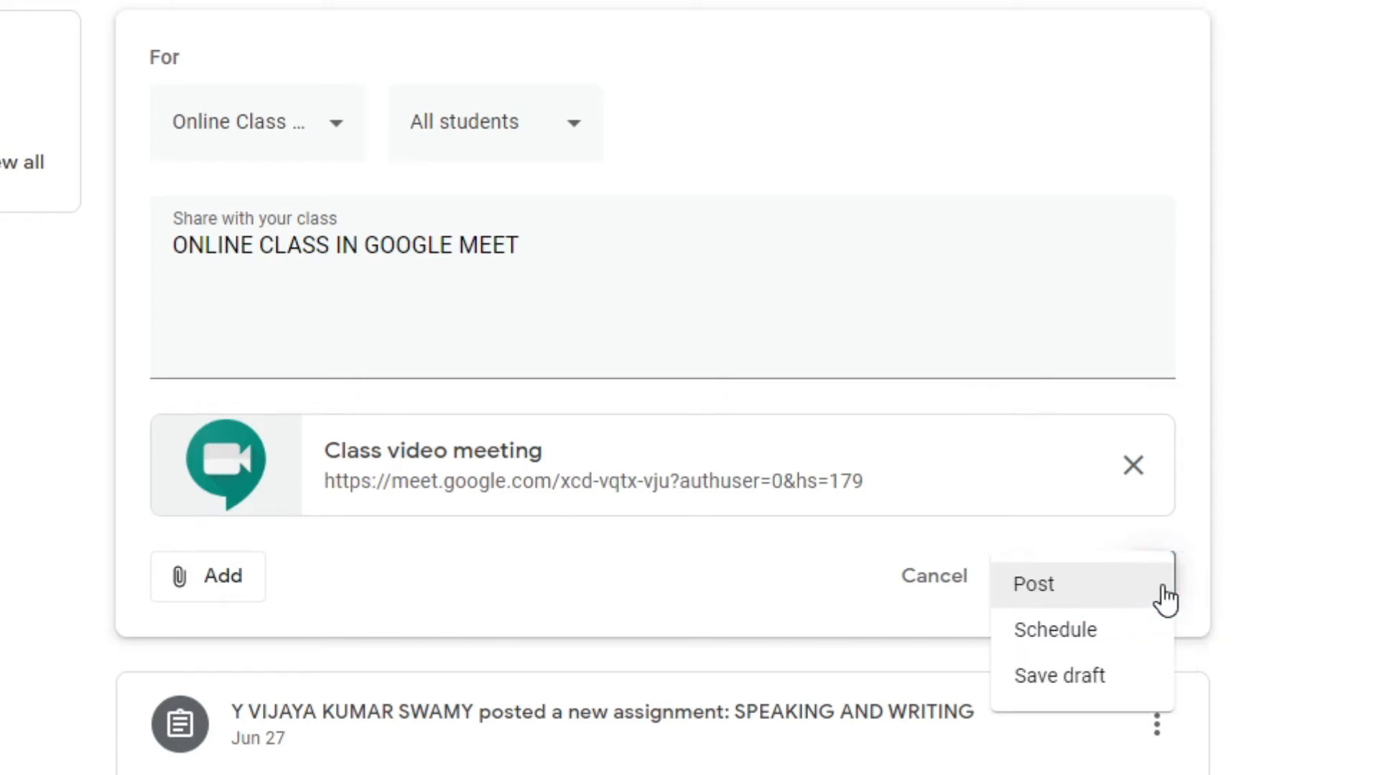
click(1096, 632)
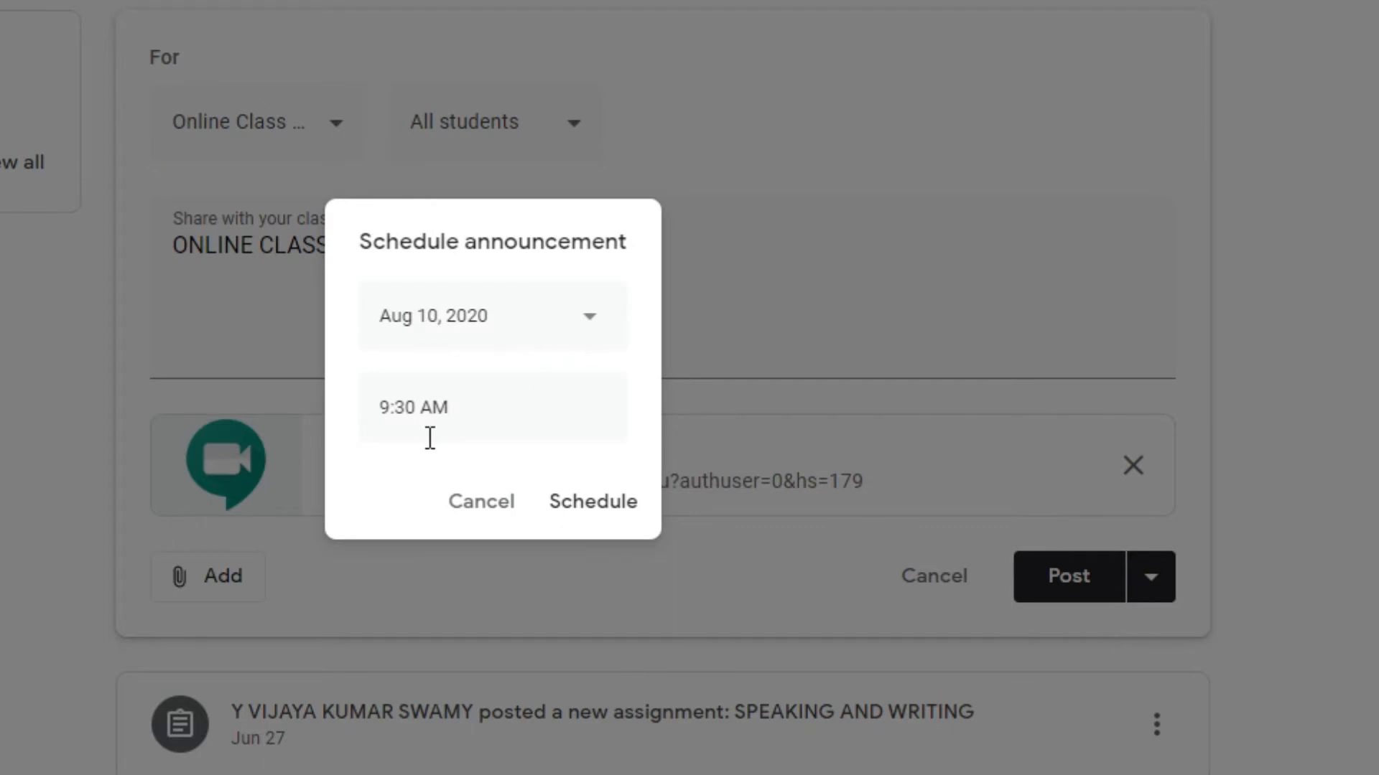
click(486, 319)
click(567, 326)
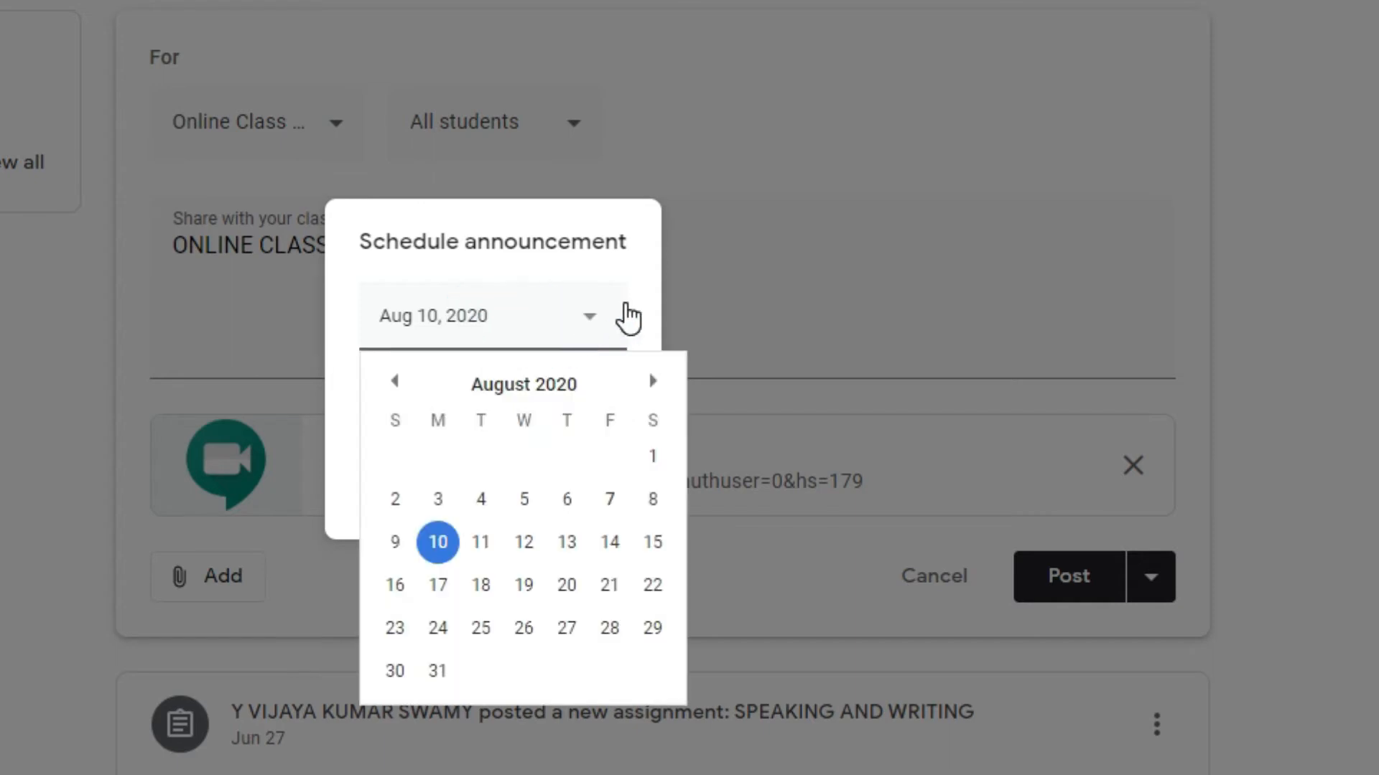
click(640, 299)
click(453, 434)
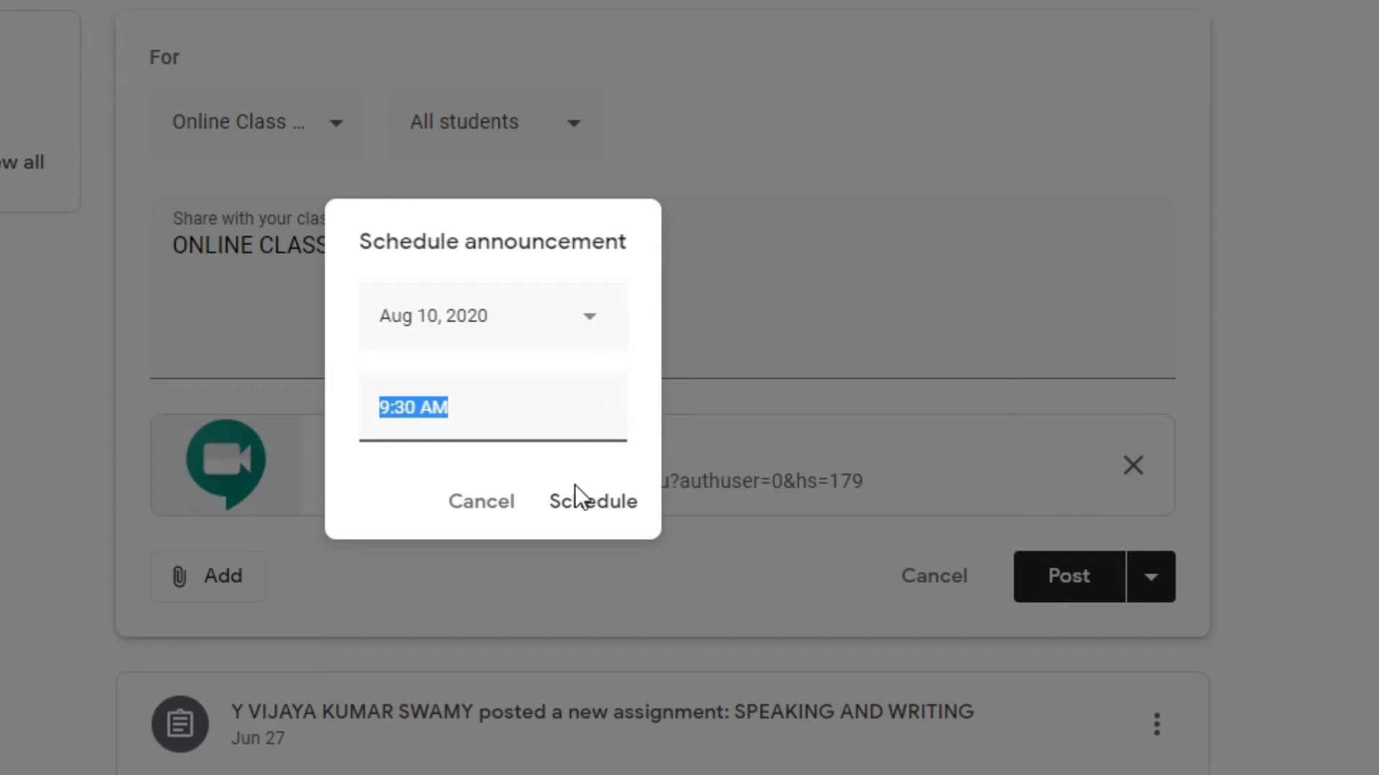
click(488, 519)
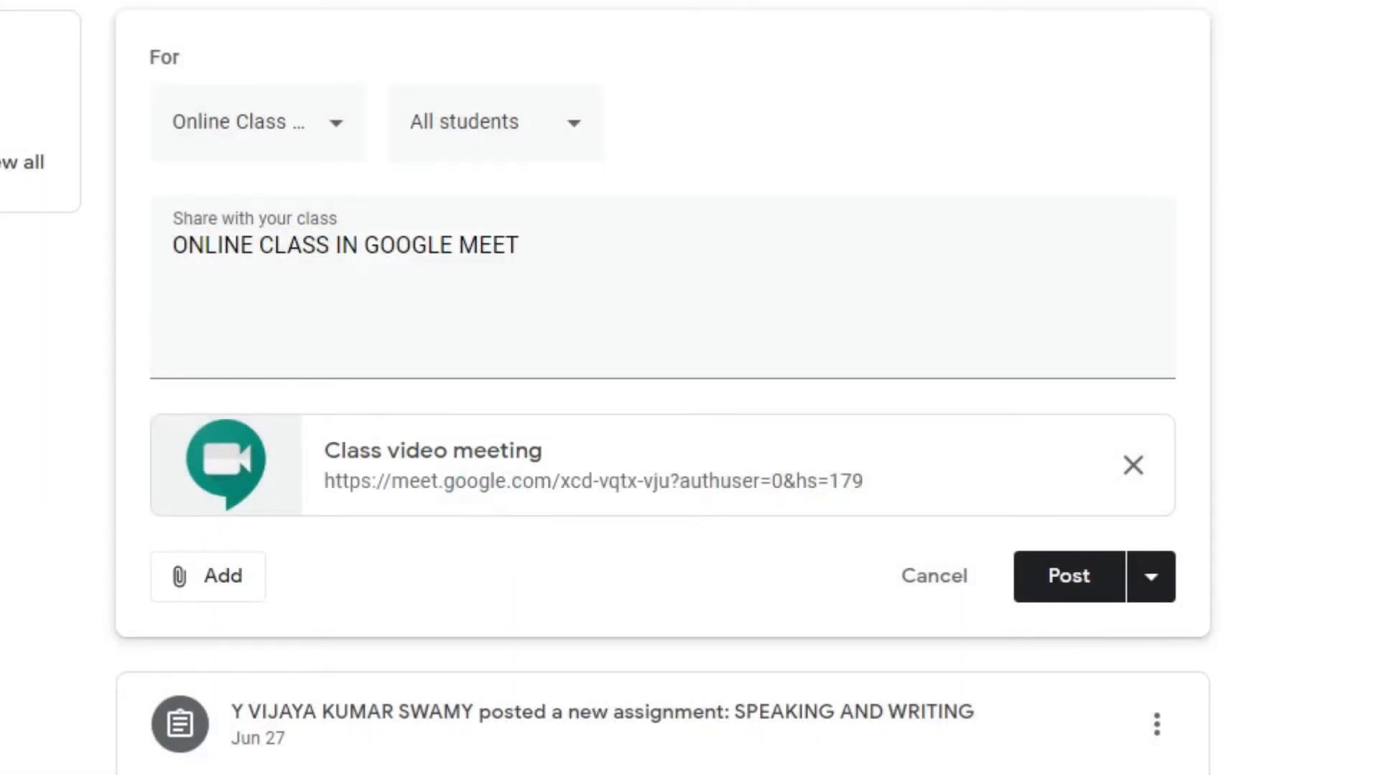
Post the "ONLINE CLASS IN GOOGLE MEET" announcement to the class immediately.
click(1079, 583)
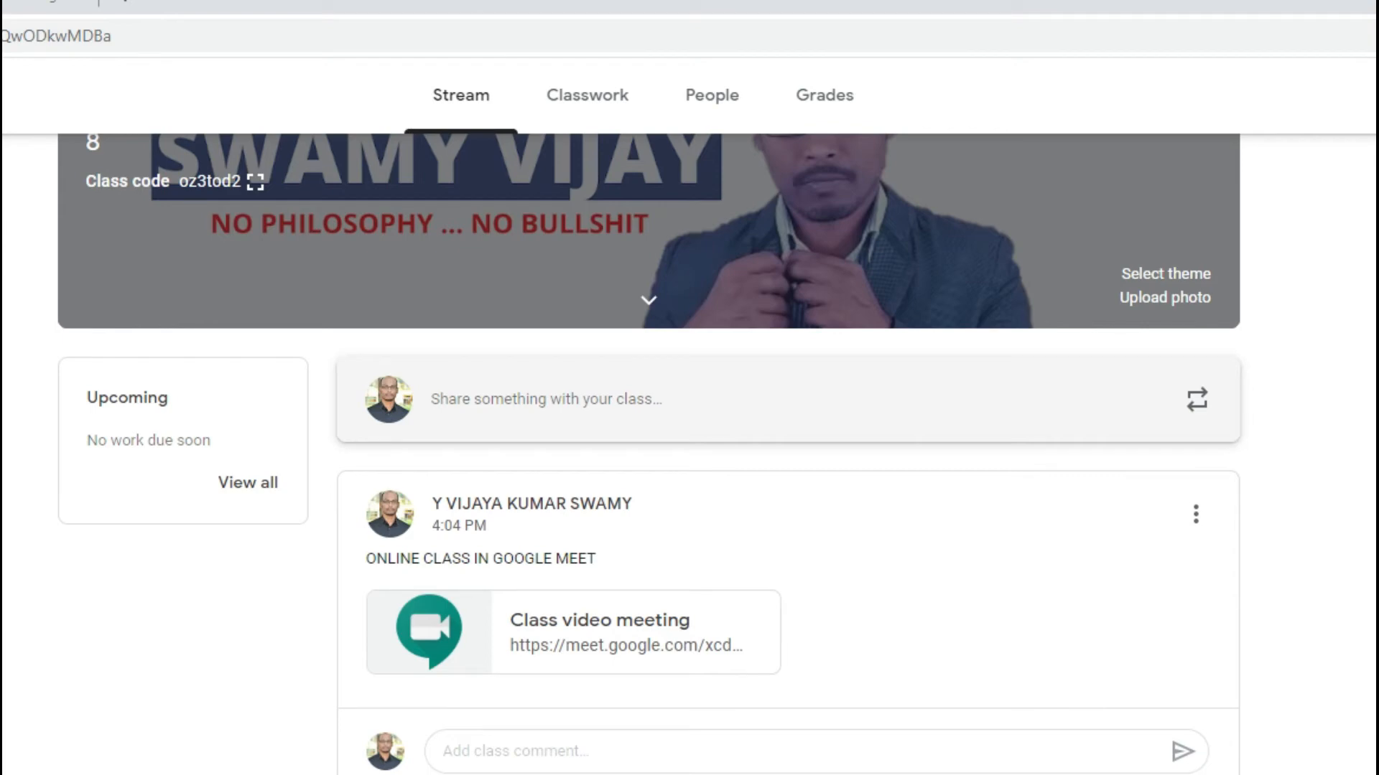
scroll(1349, 646, up, 2)
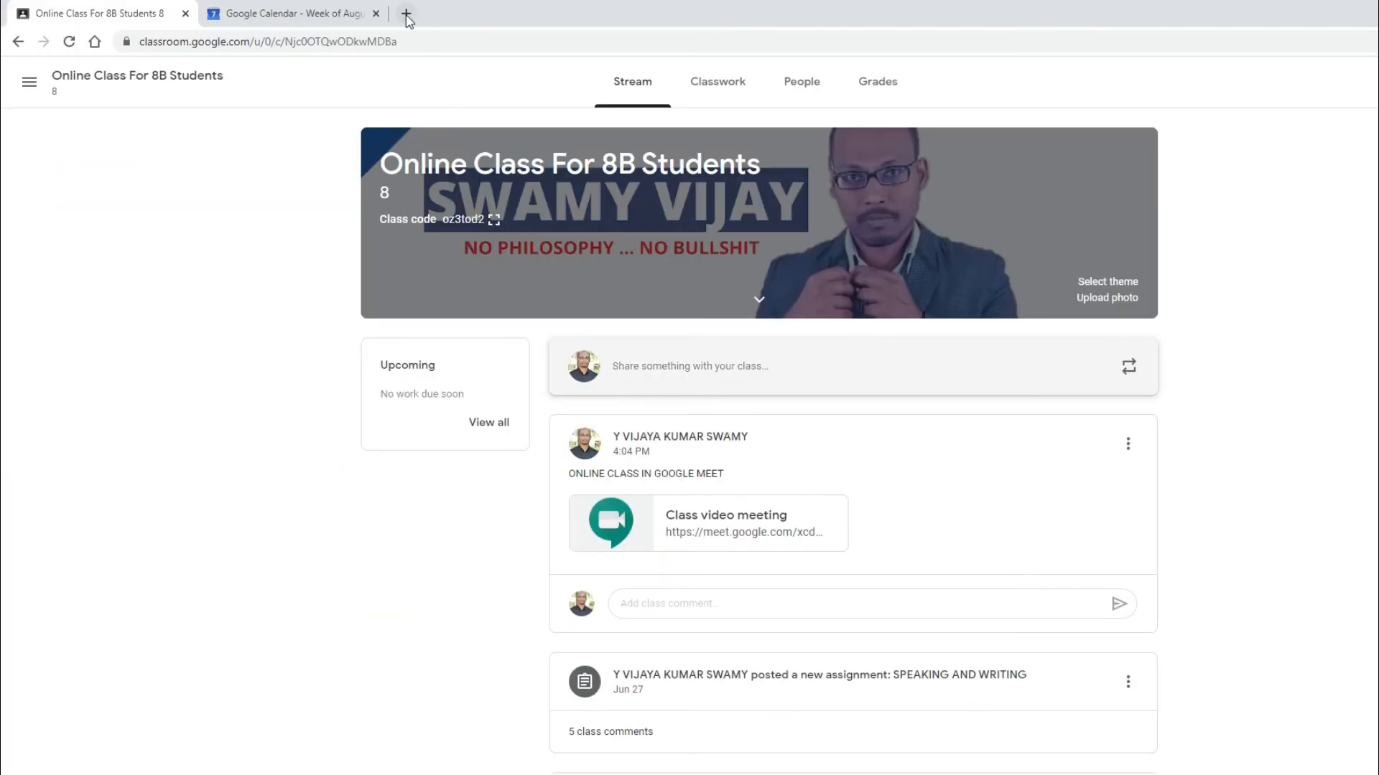
Open a new browser tab and switch it to the student's Google account.
click(406, 13)
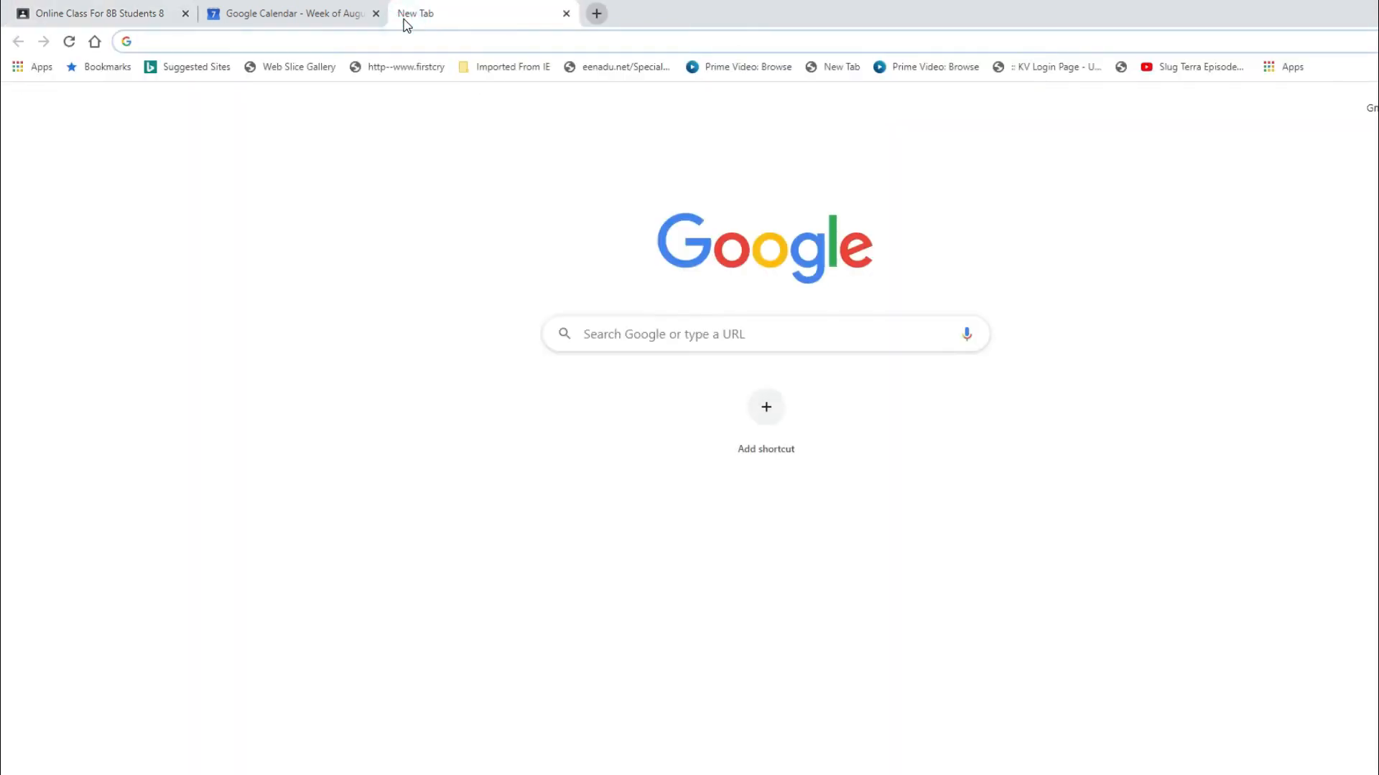
click(1378, 112)
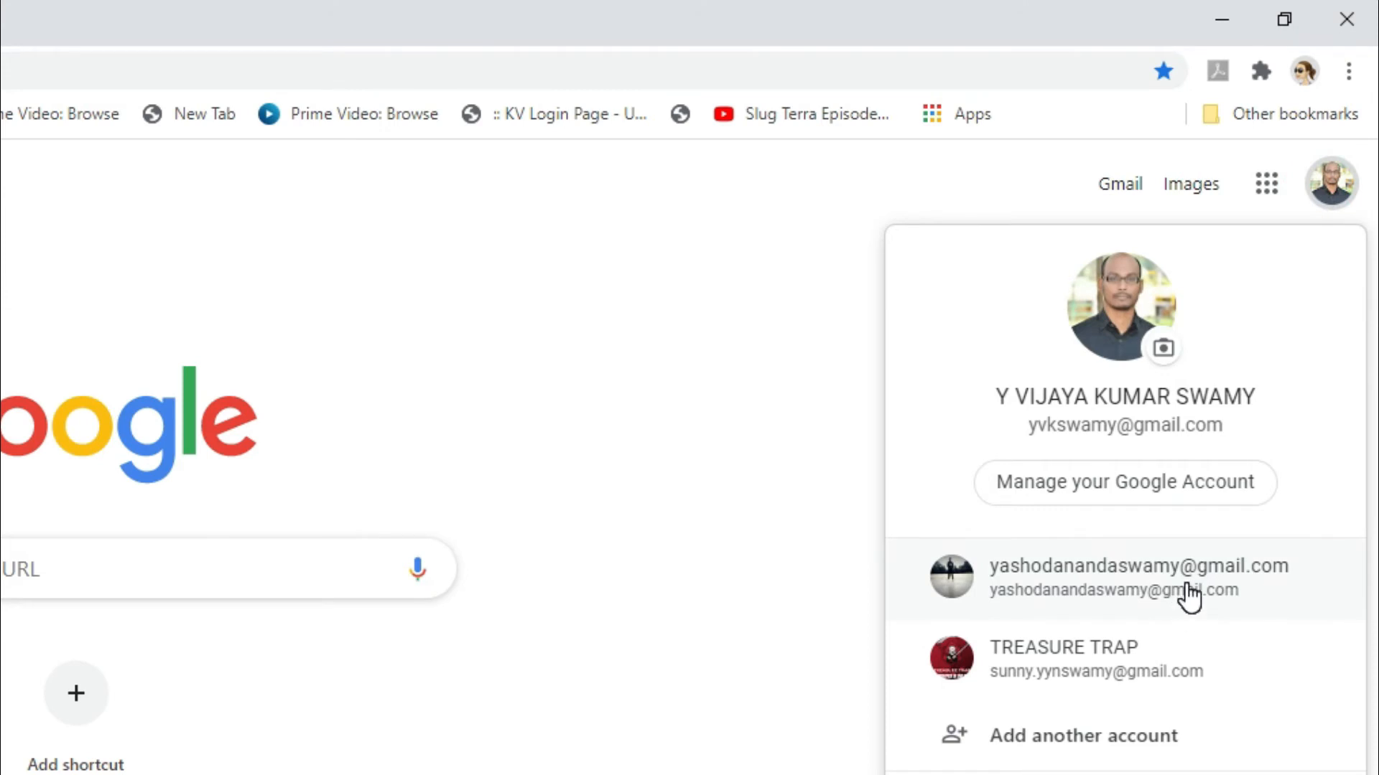
click(1186, 585)
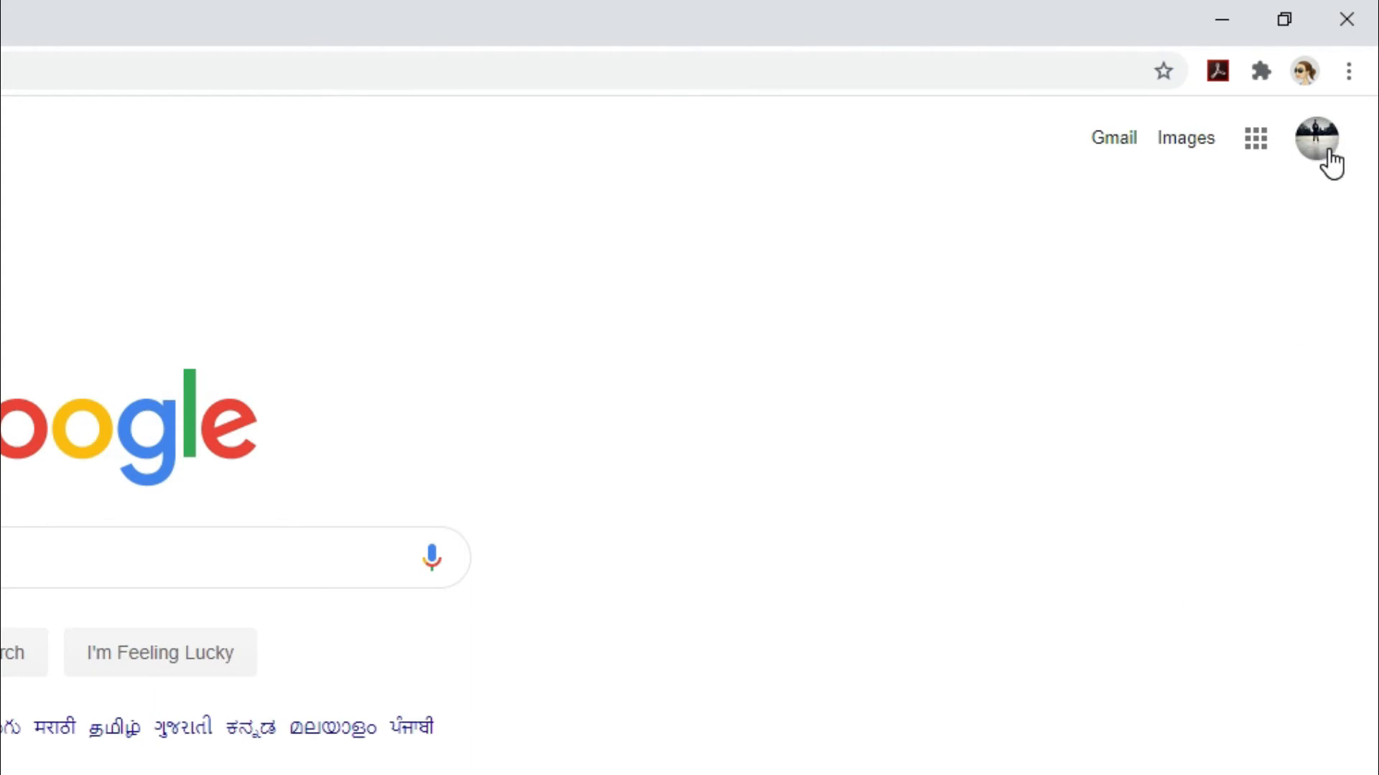
Open Google Classroom under the student account and enter the Online Class For 8B Students class.
click(463, 79)
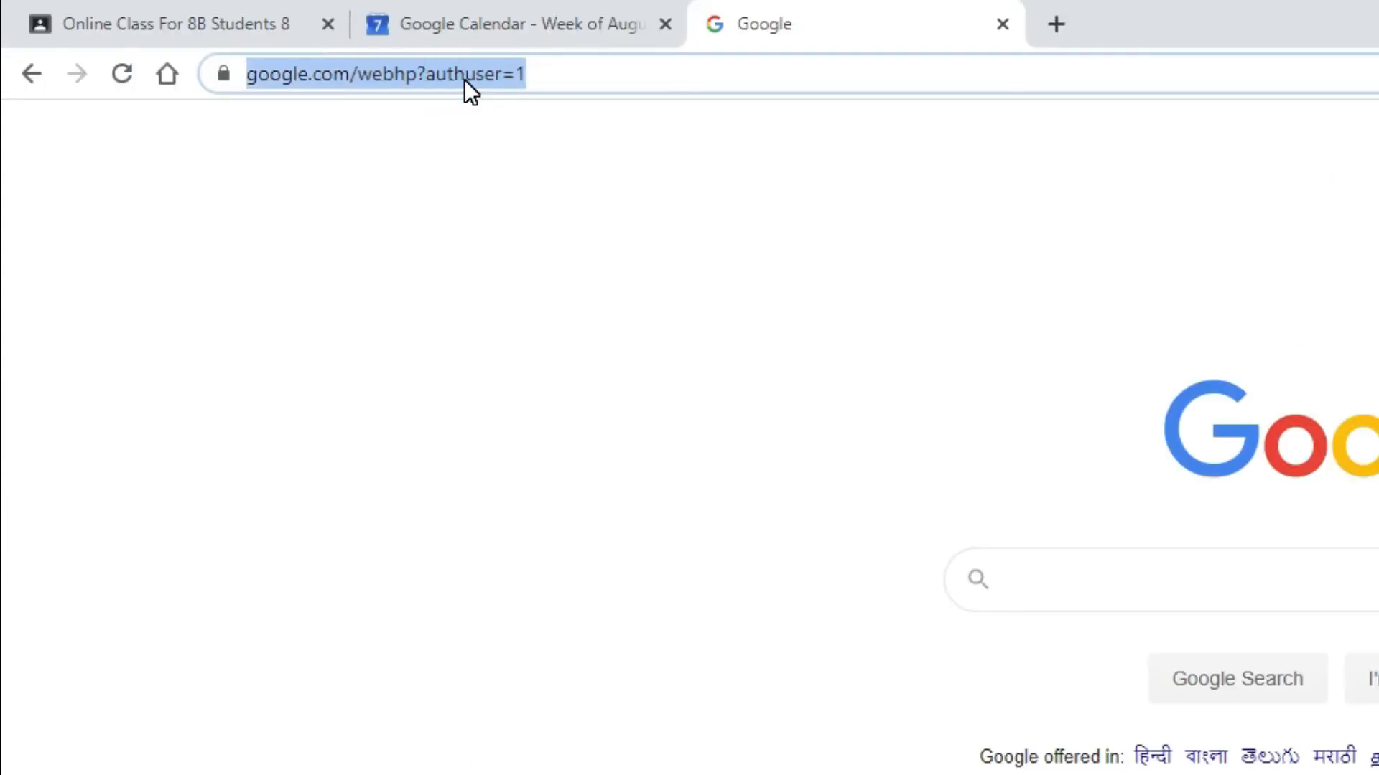
text(G)
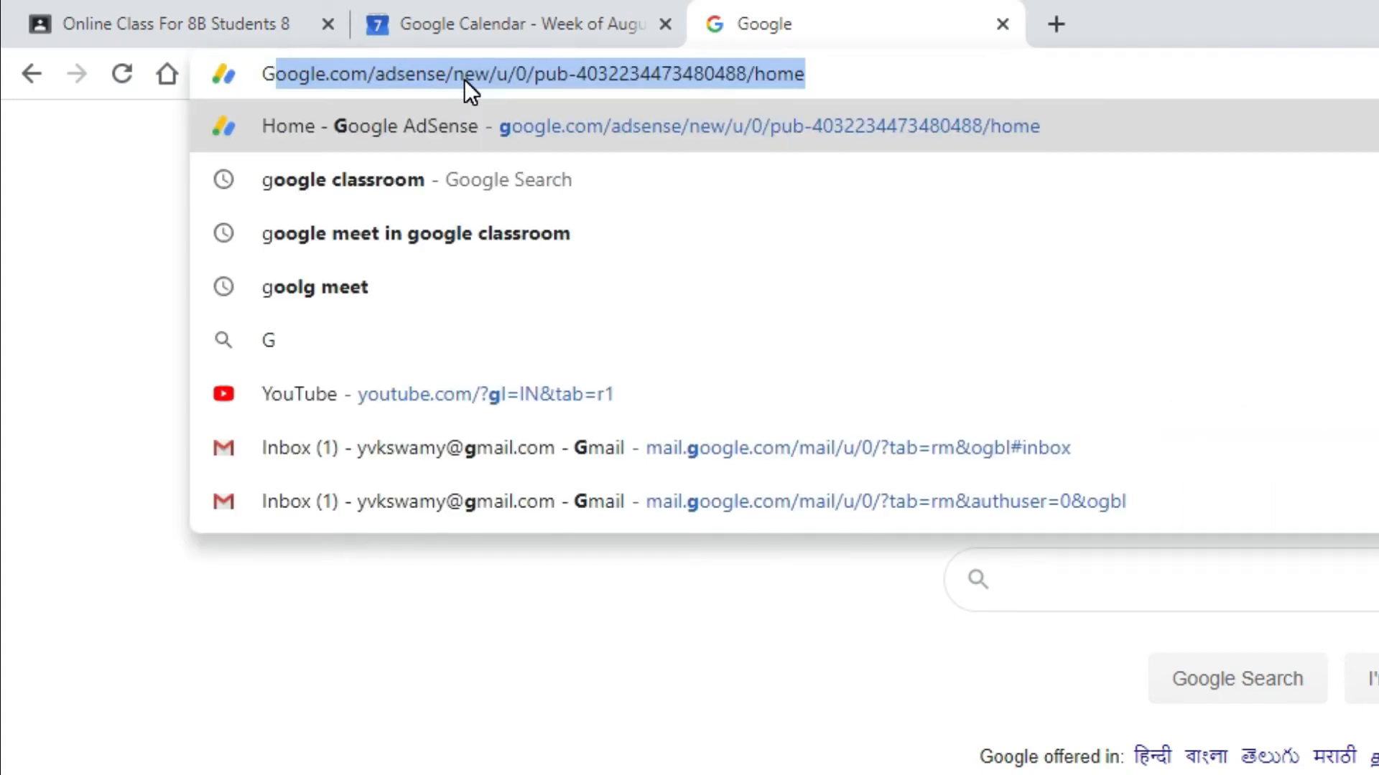
click(409, 179)
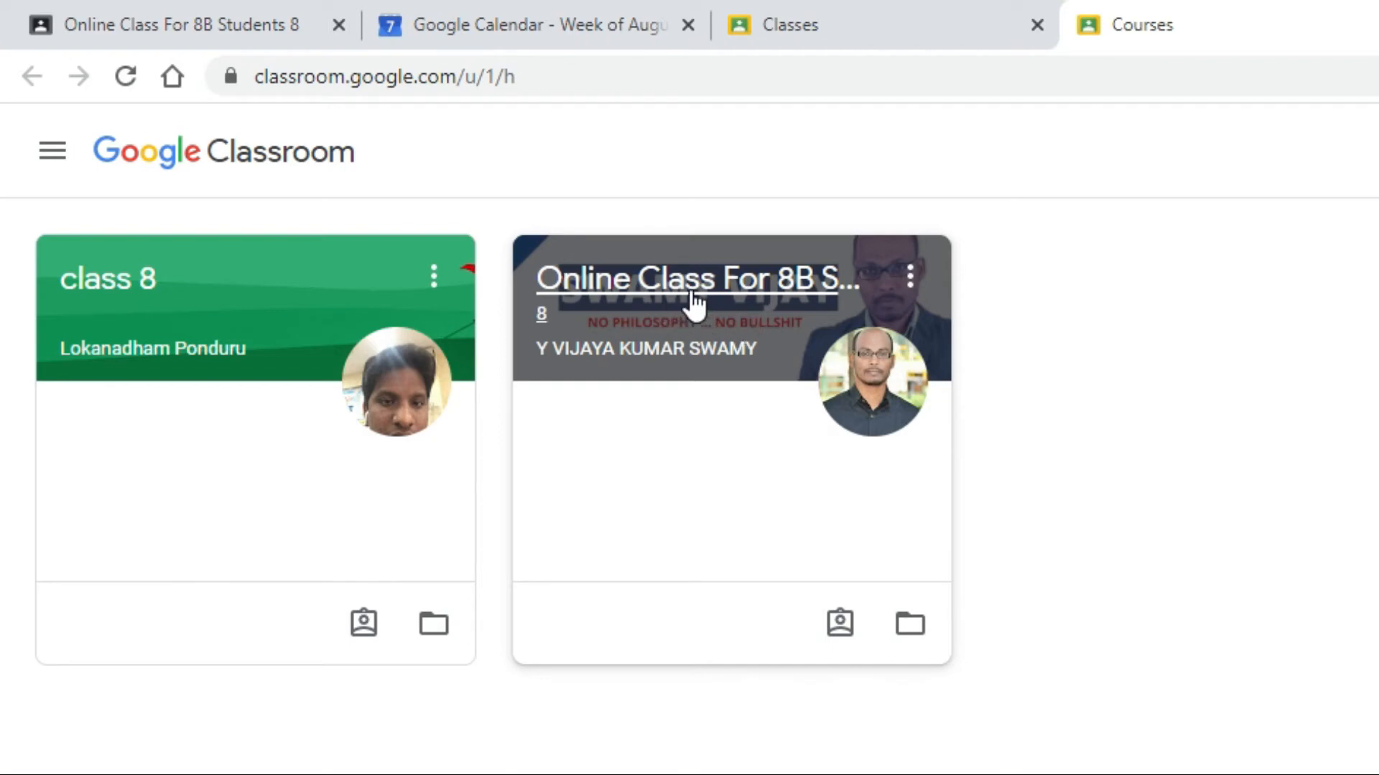
click(691, 293)
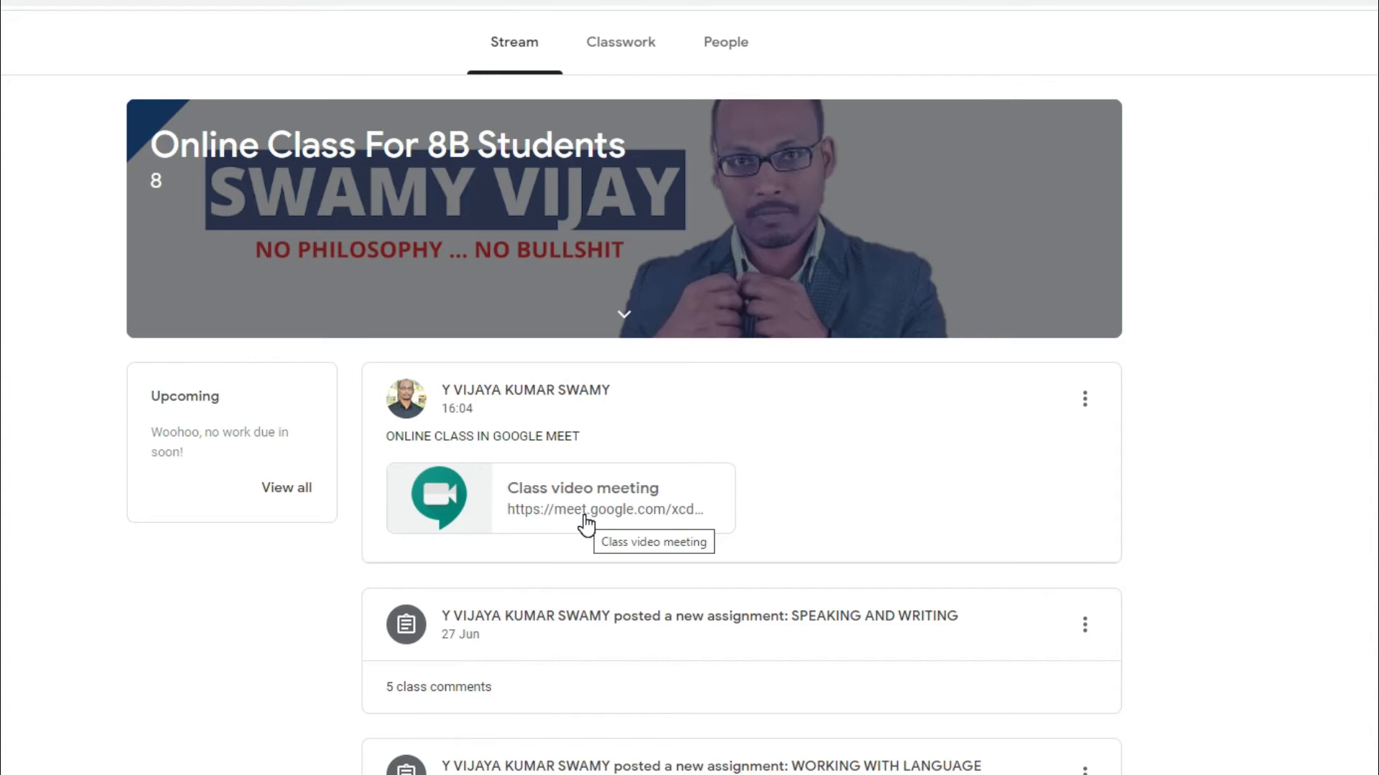
Ask to join the class video meeting as the student, and open the same meeting link from the teacher's class stream.
click(585, 525)
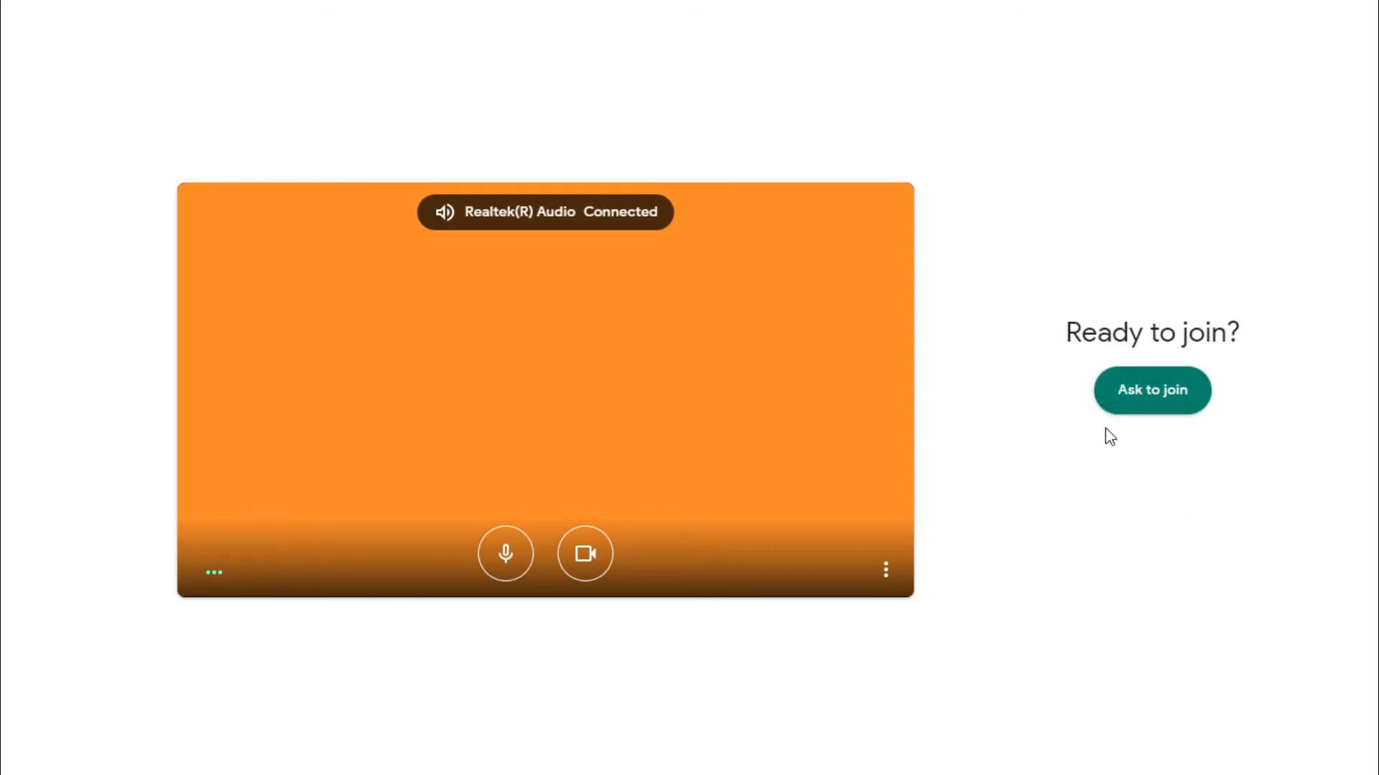
click(1161, 408)
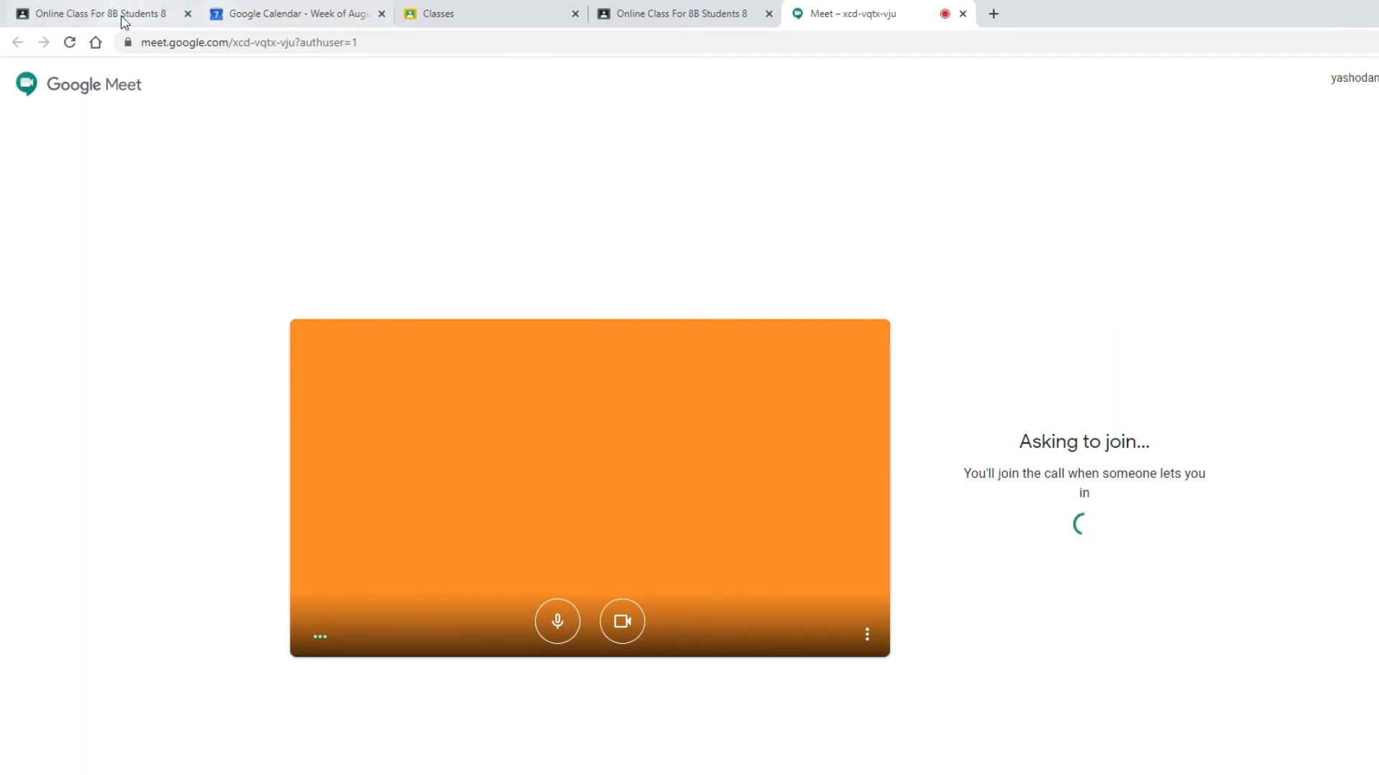
click(122, 20)
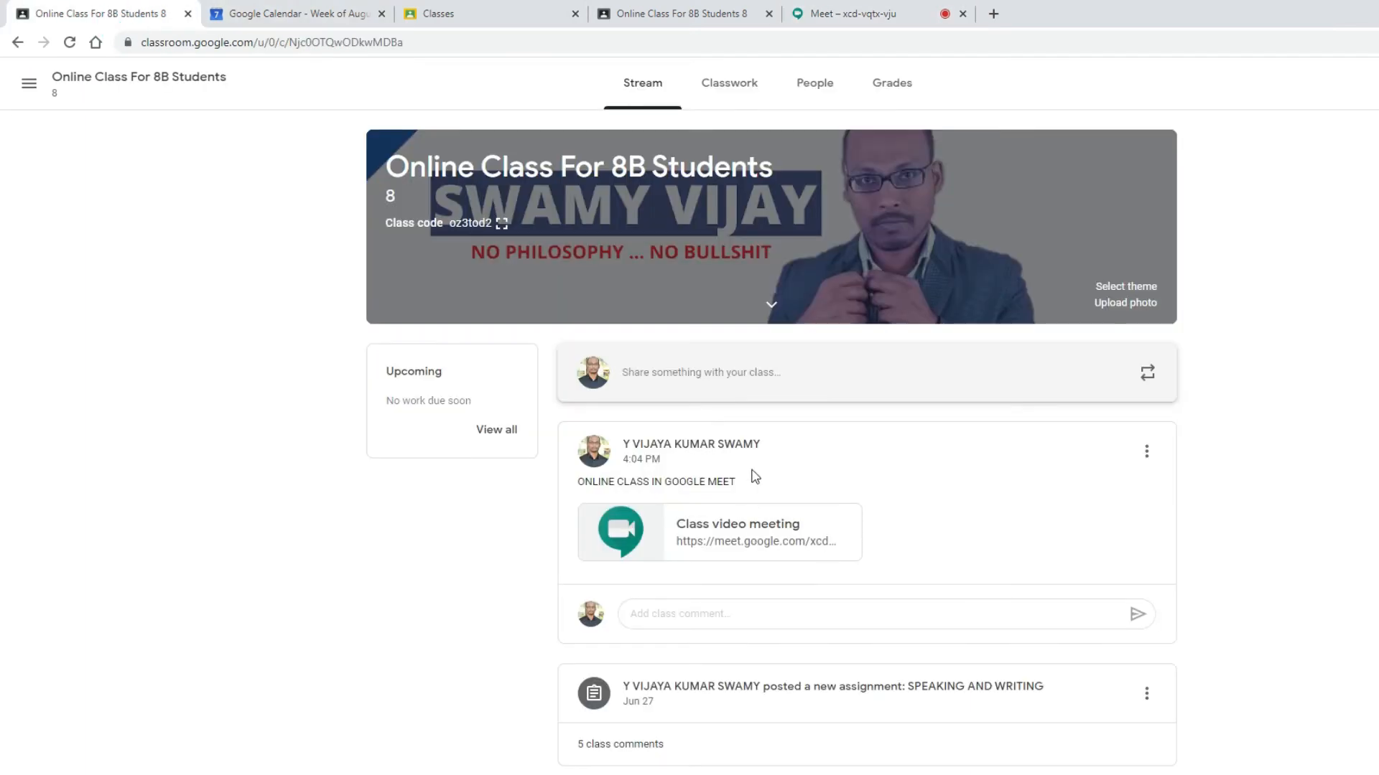
click(742, 543)
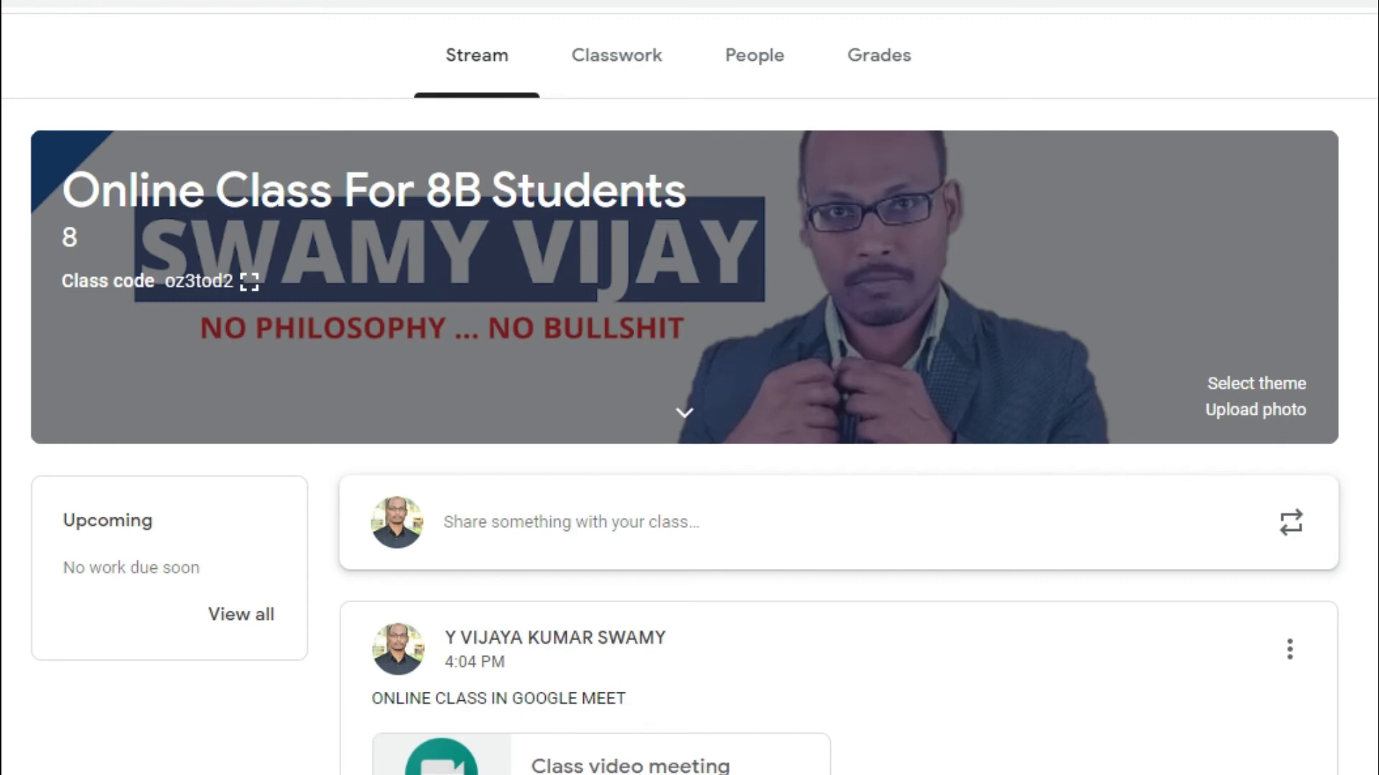
Create a quiz assignment titled "ONLINE TEST FOR 8B" in the teacher's classwork.
click(605, 73)
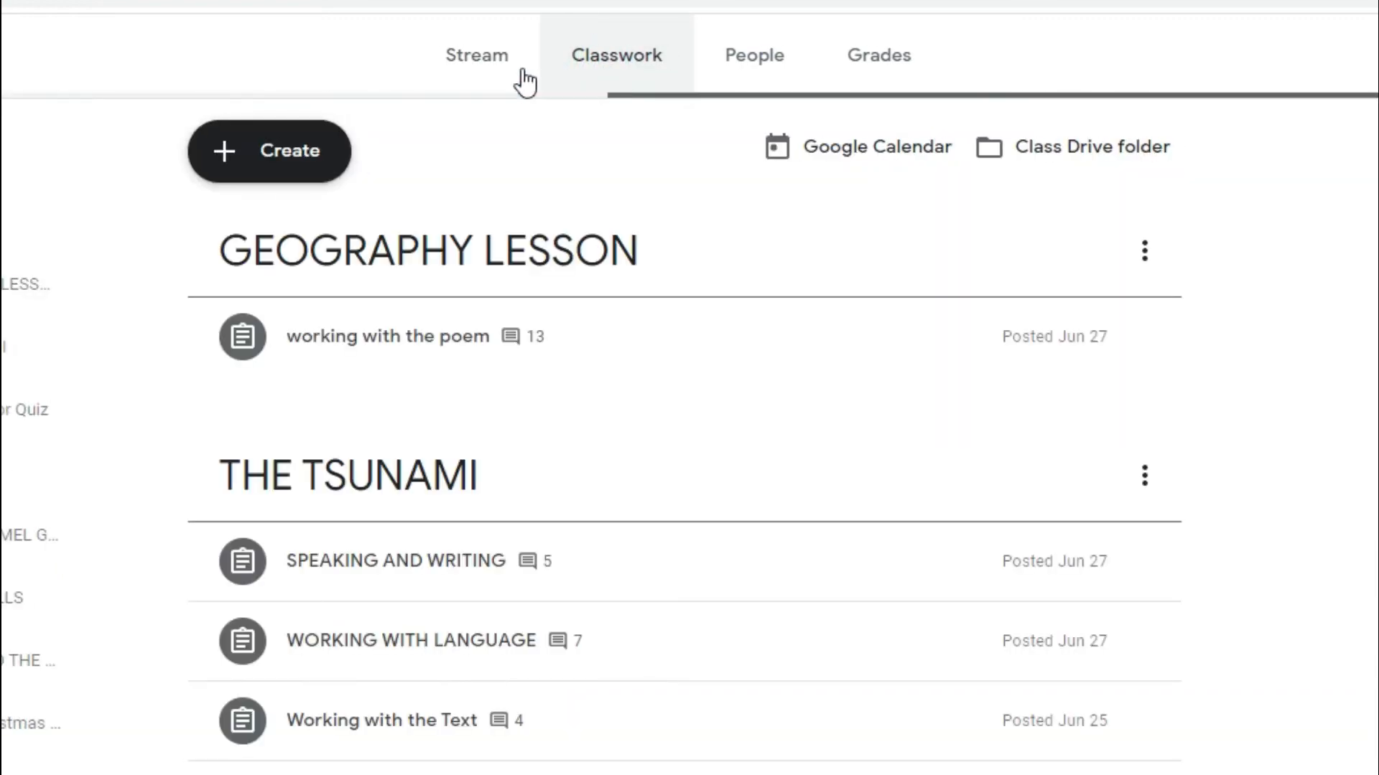
click(288, 169)
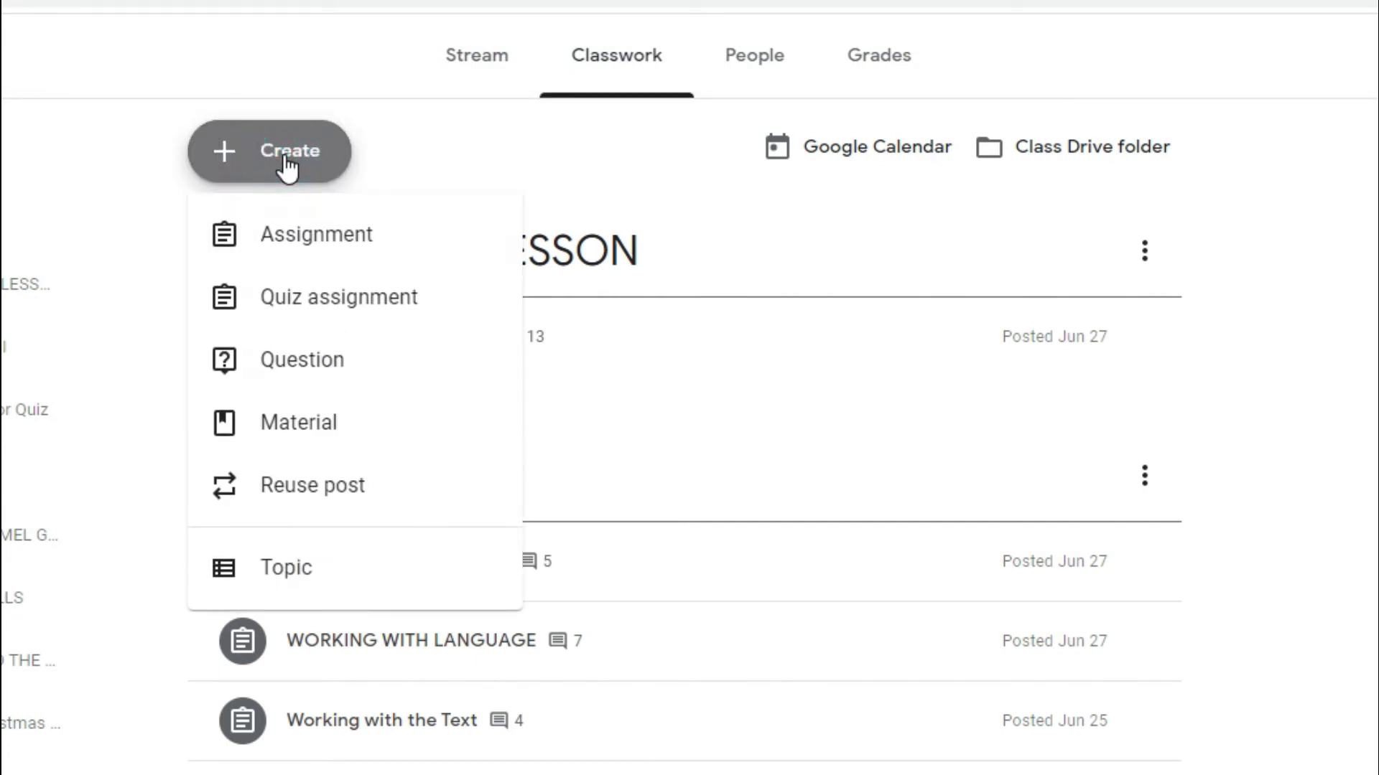
click(311, 316)
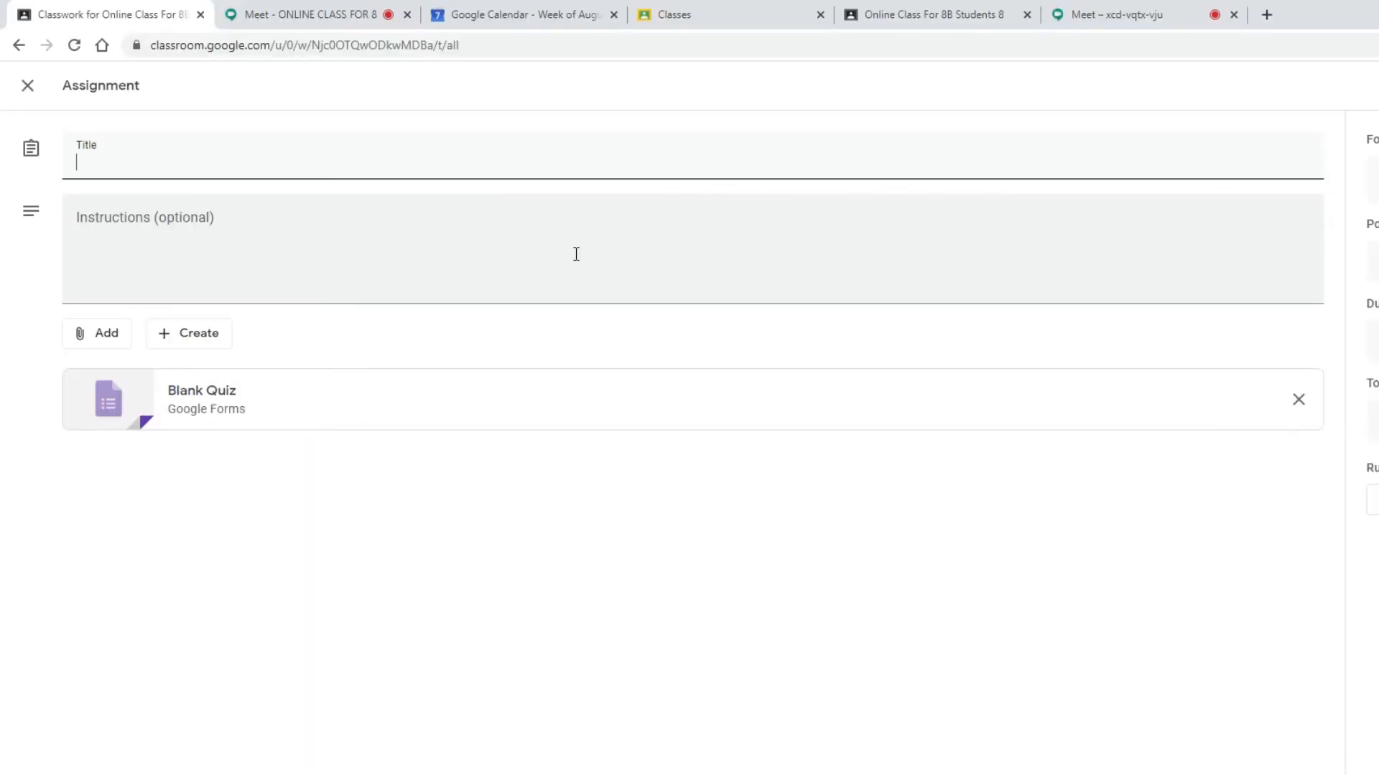
text(ONLINE TEST FOR 8B)
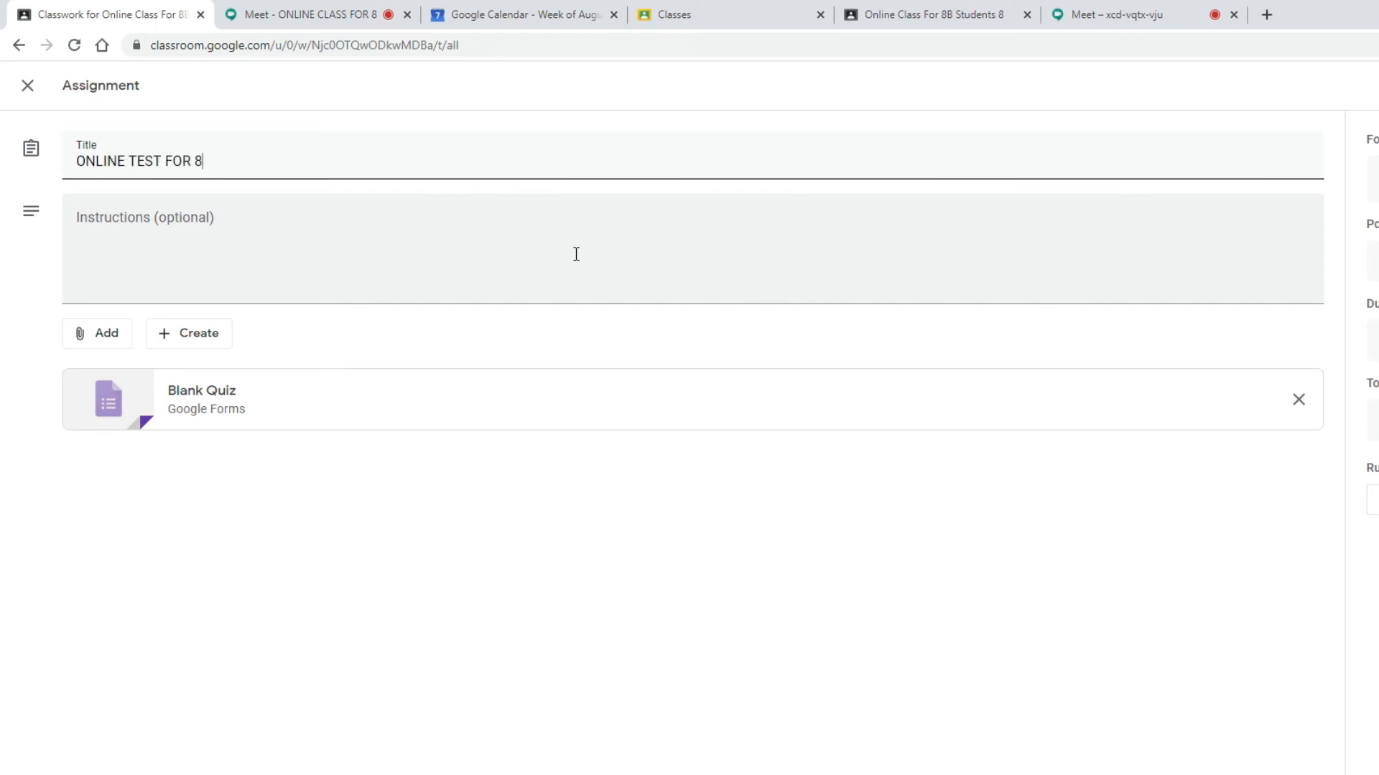
click(141, 225)
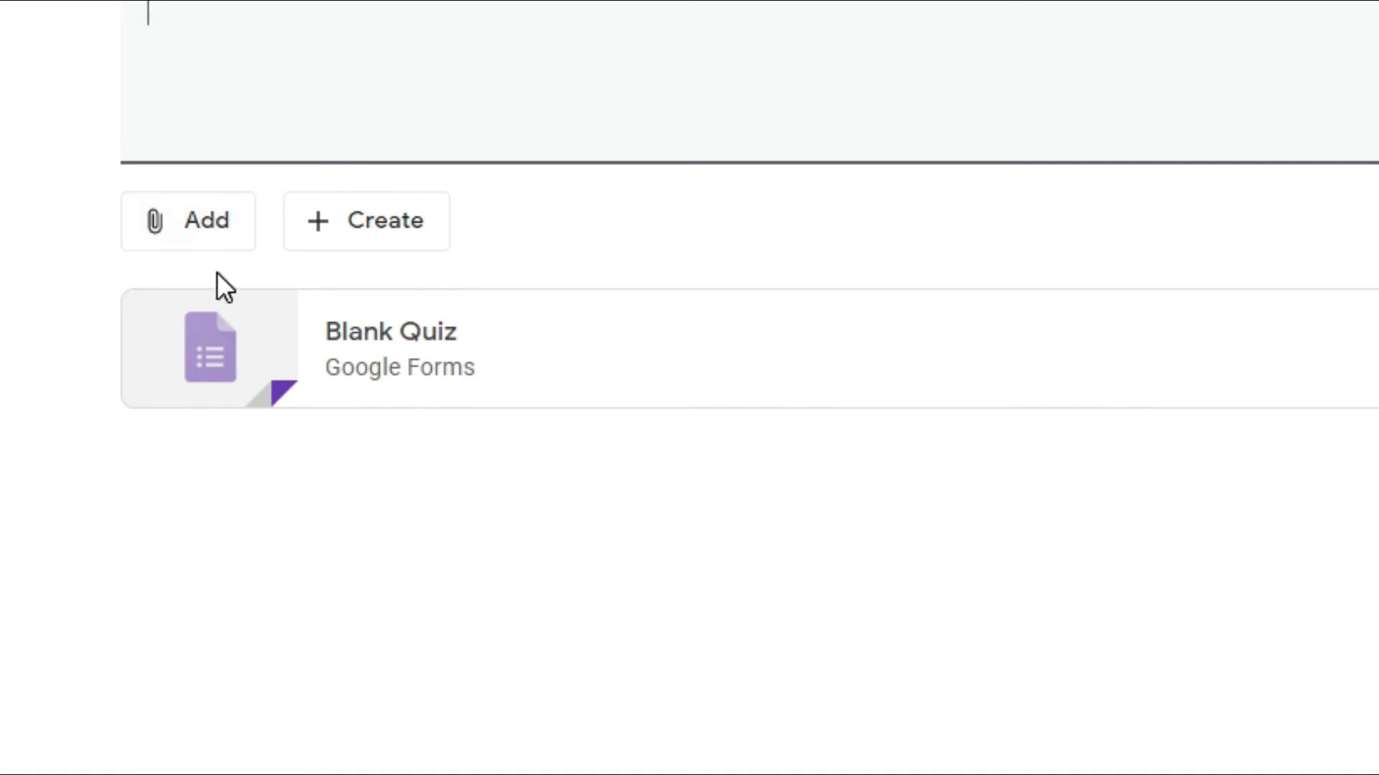
Attach the existing MONTHLY TEST JULY 2020 Google Form from Google Drive to the quiz assignment.
click(202, 231)
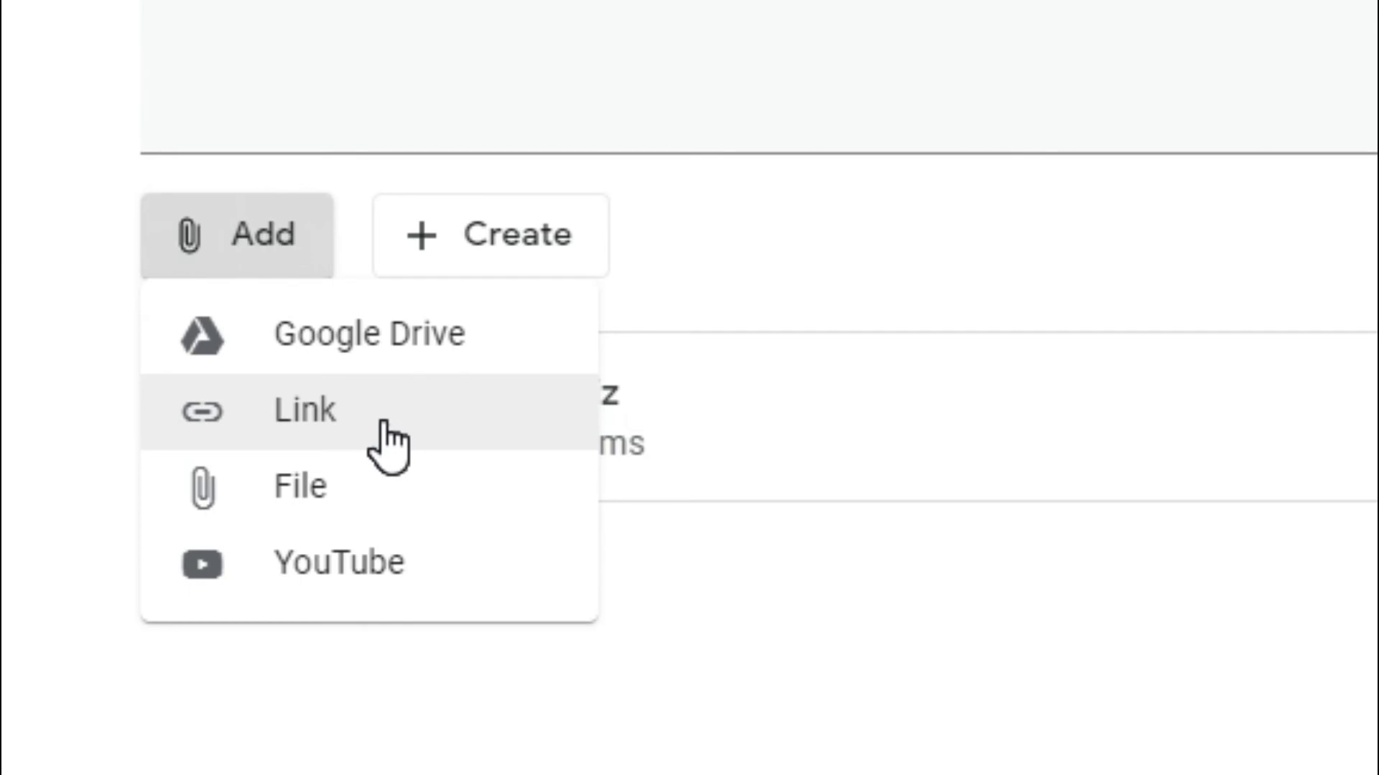
click(402, 370)
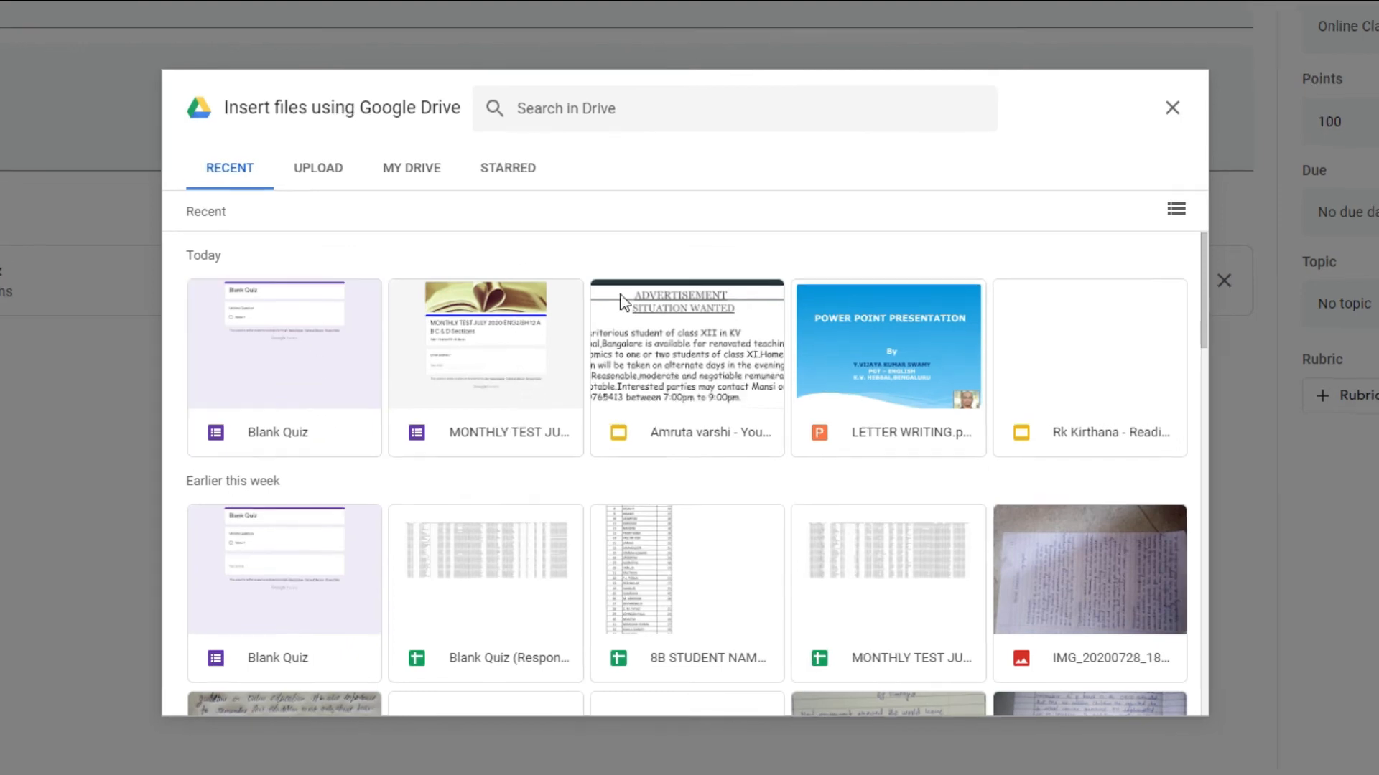
click(521, 365)
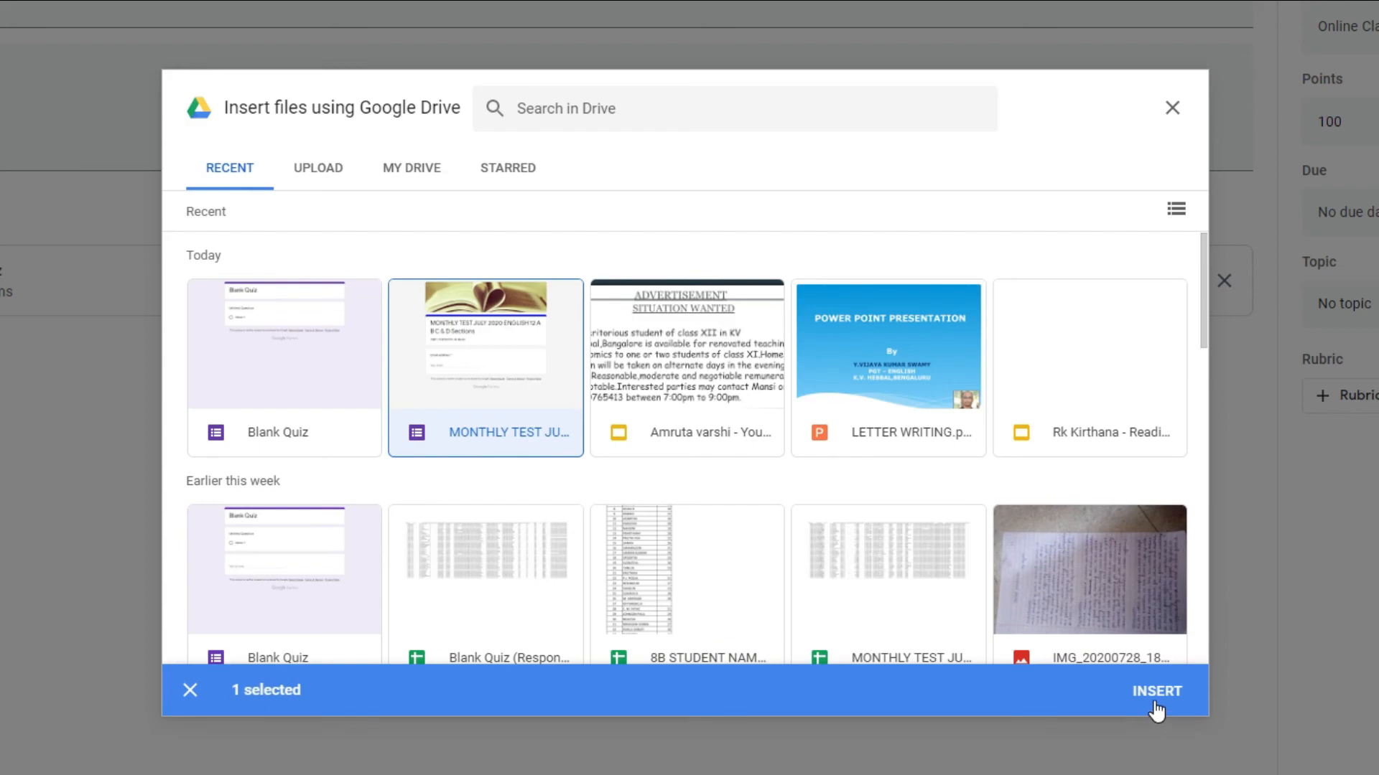
click(1158, 691)
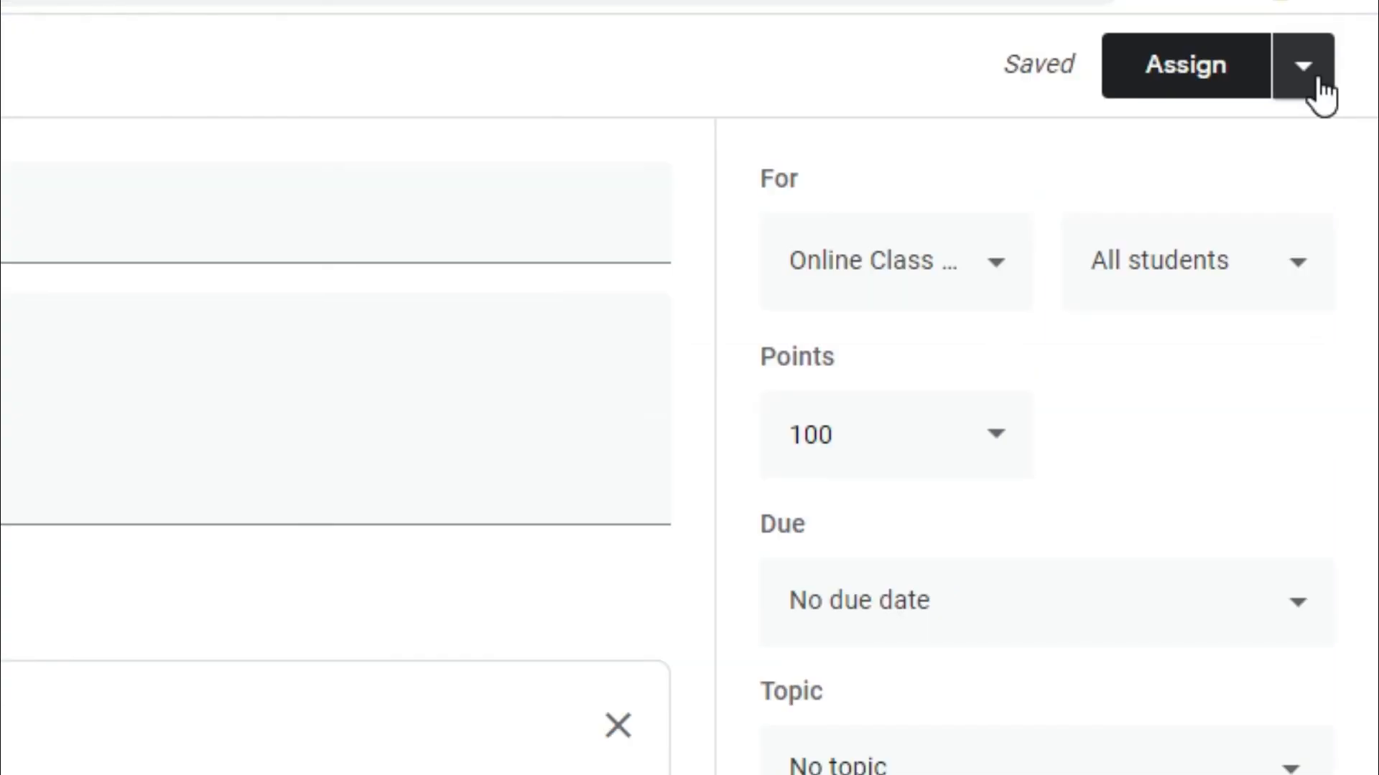
Assign the ONLINE TEST FOR 8B quiz to all students immediately.
click(1320, 93)
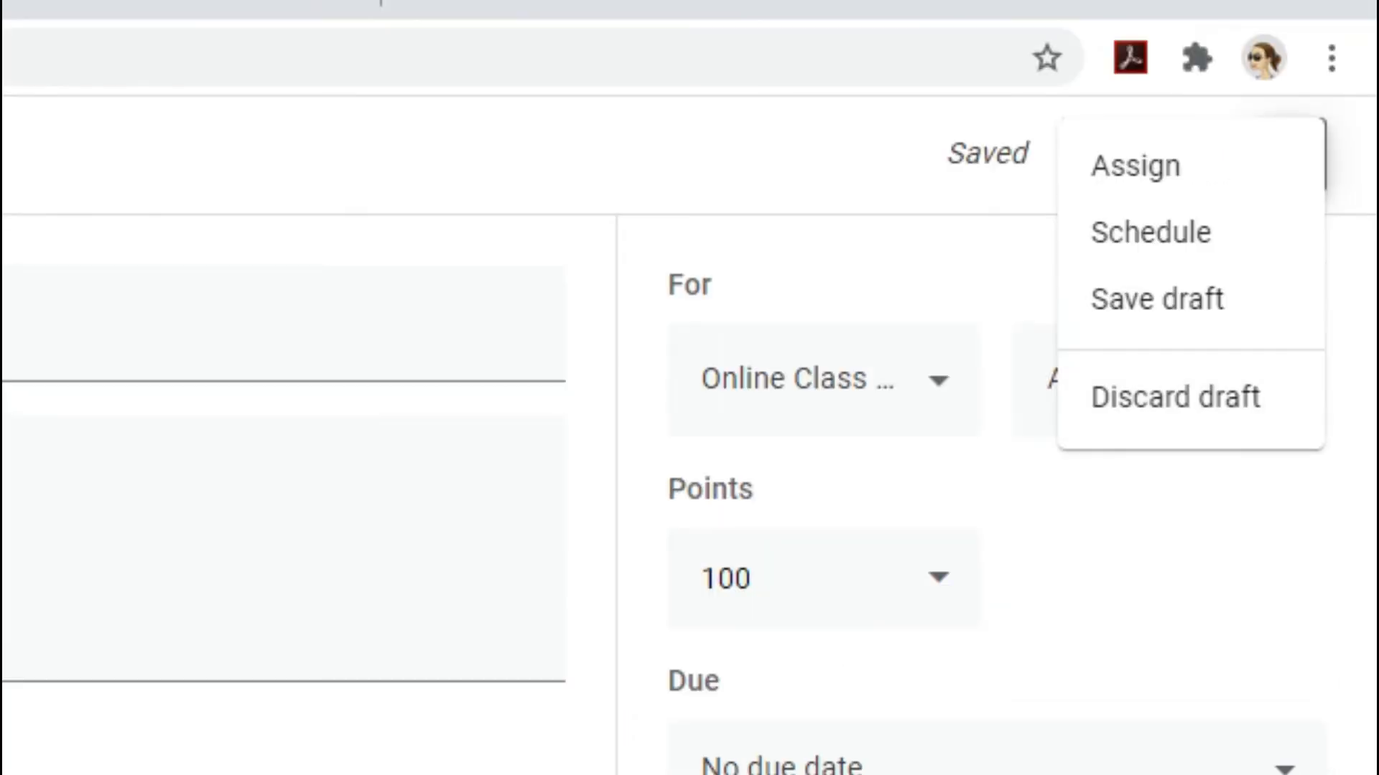
key(Escape)
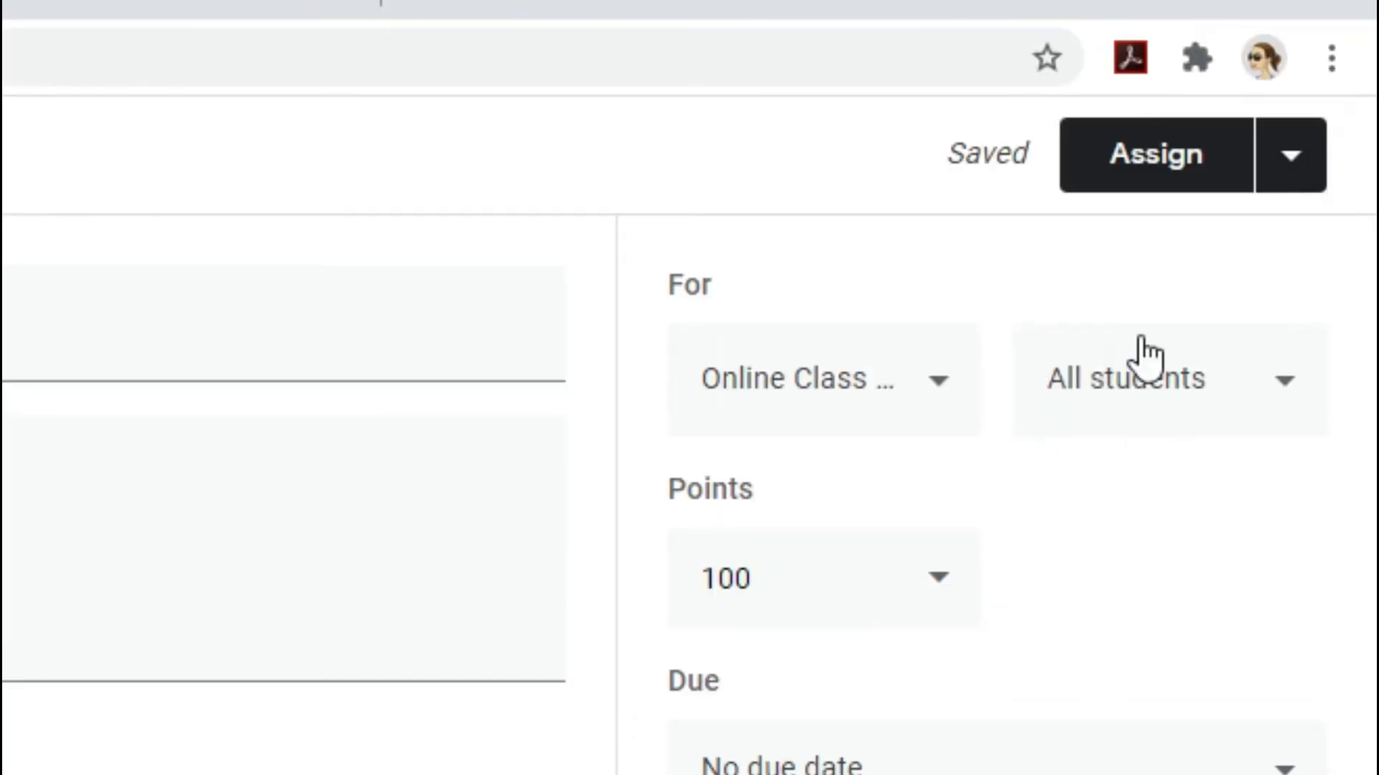
click(1175, 185)
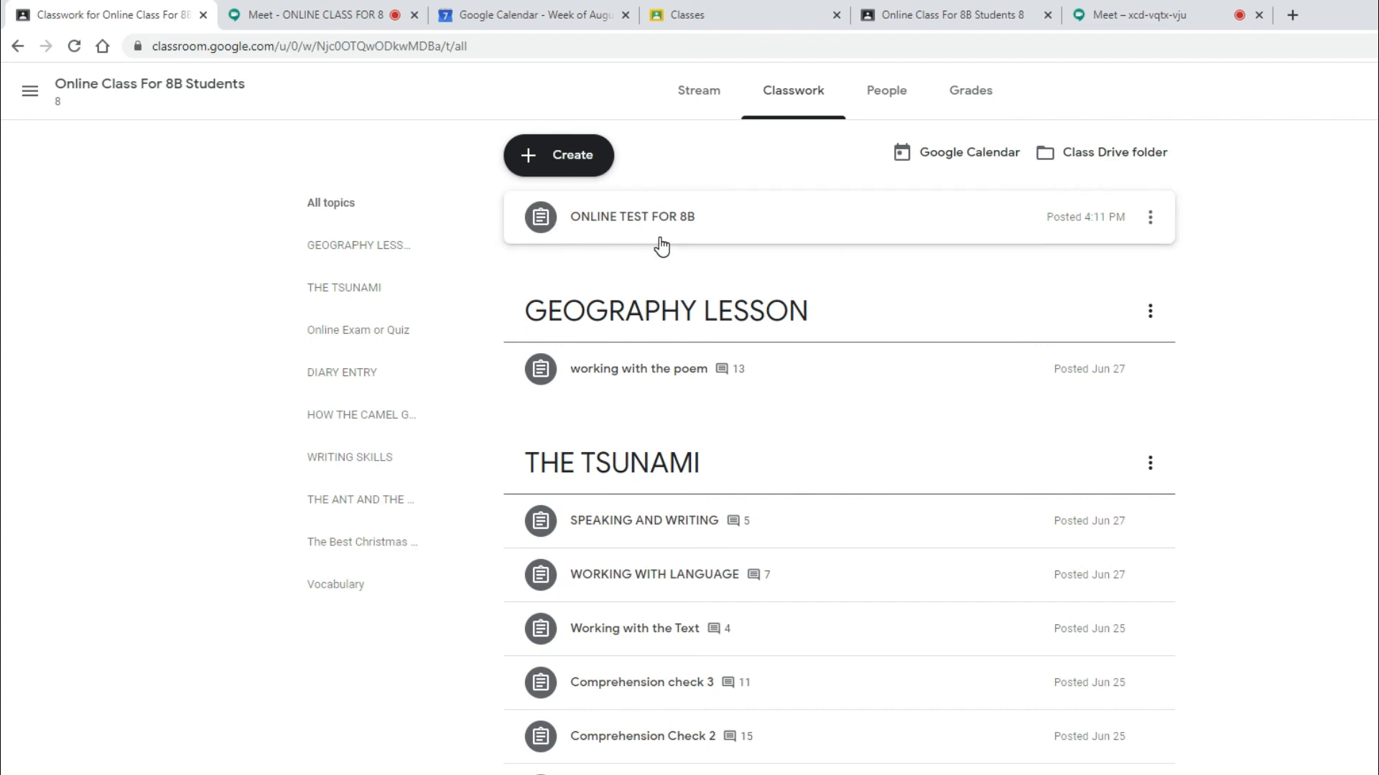
In the student's Classroom tab, refresh the class stream and expand the ONLINE TEST FOR 8B assignment in the classwork to examine its attachments.
click(960, 20)
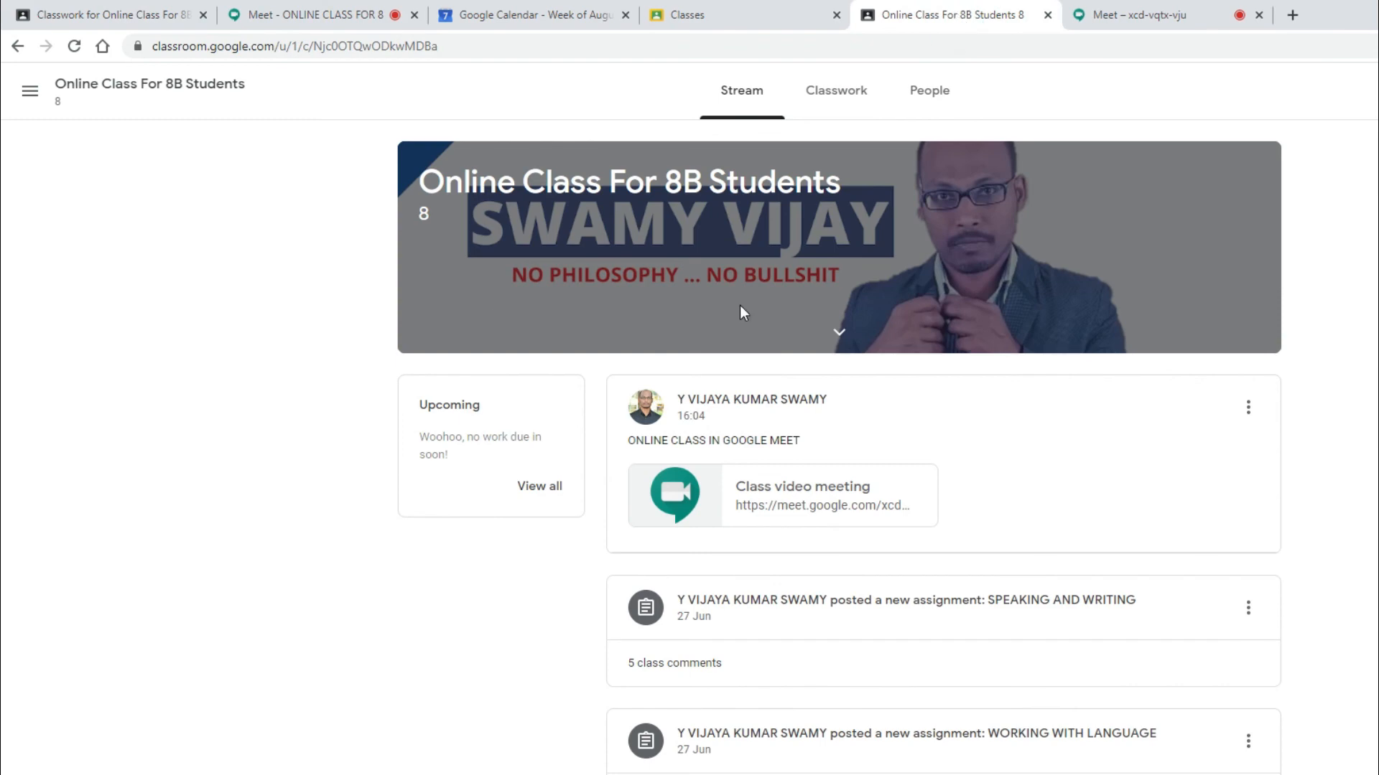
click(68, 46)
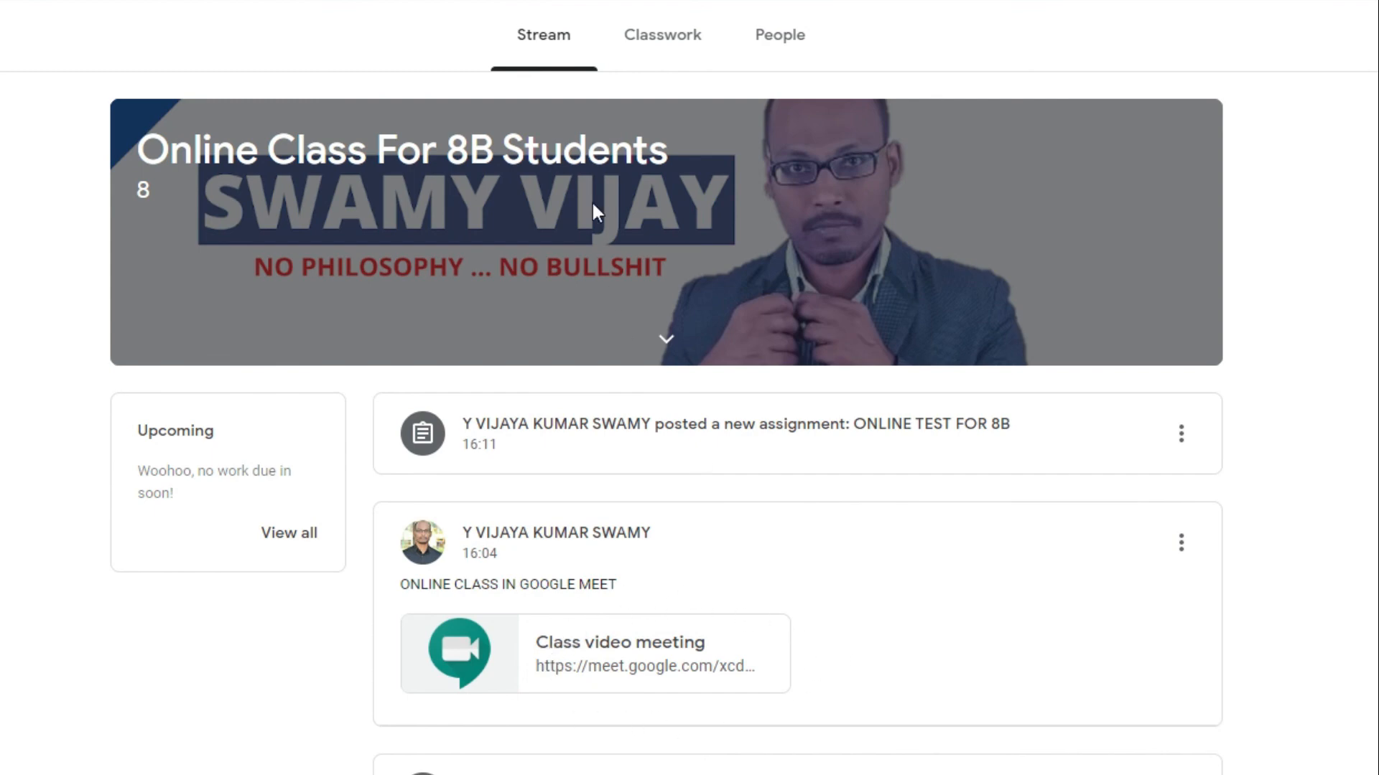
click(684, 50)
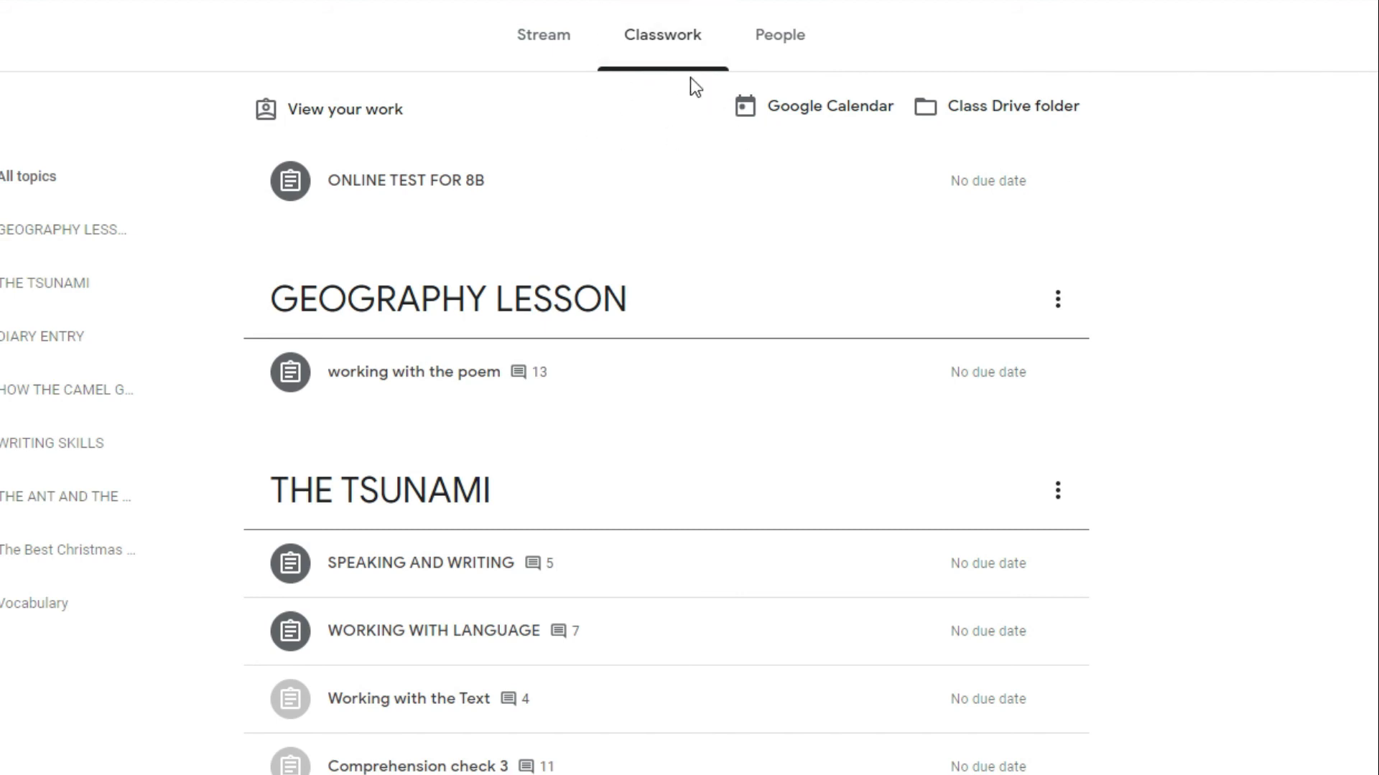
click(414, 204)
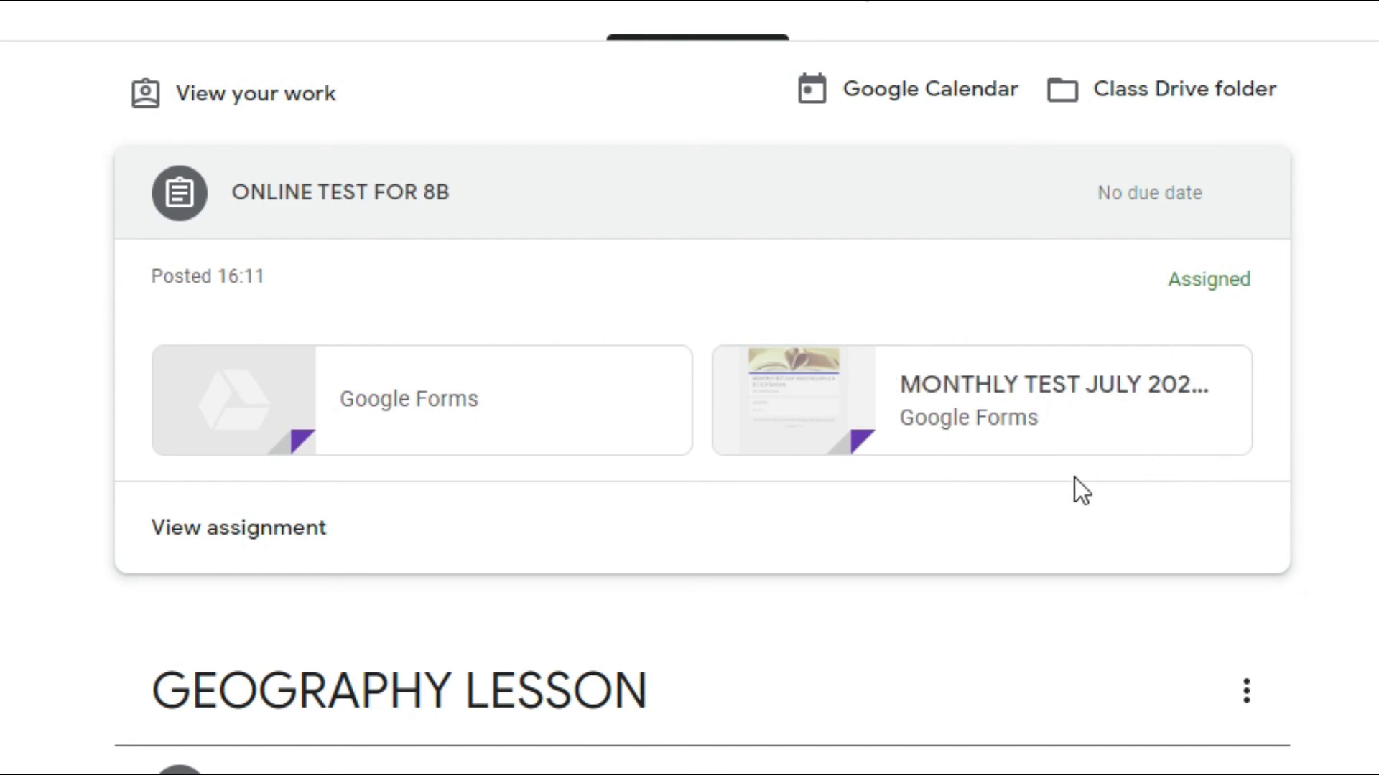
Open the MONTHLY TEST JULY 2020 form attached to the ONLINE TEST FOR 8B assignment as the student.
click(998, 423)
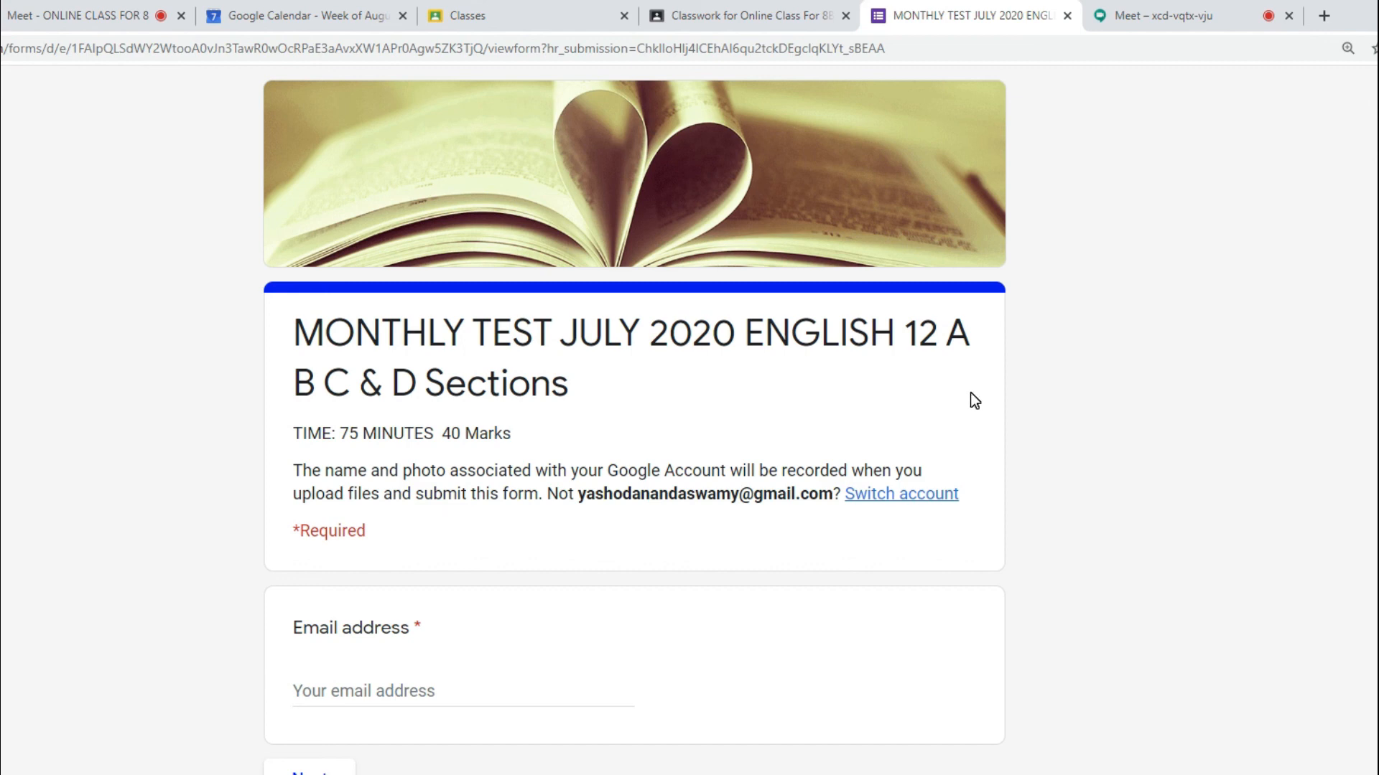
Review the teacher's classwork, the ONLINE CLASS FOR 8 meeting, Google Calendar and the test form, ending on the Google Classroom class list.
click(1, 17)
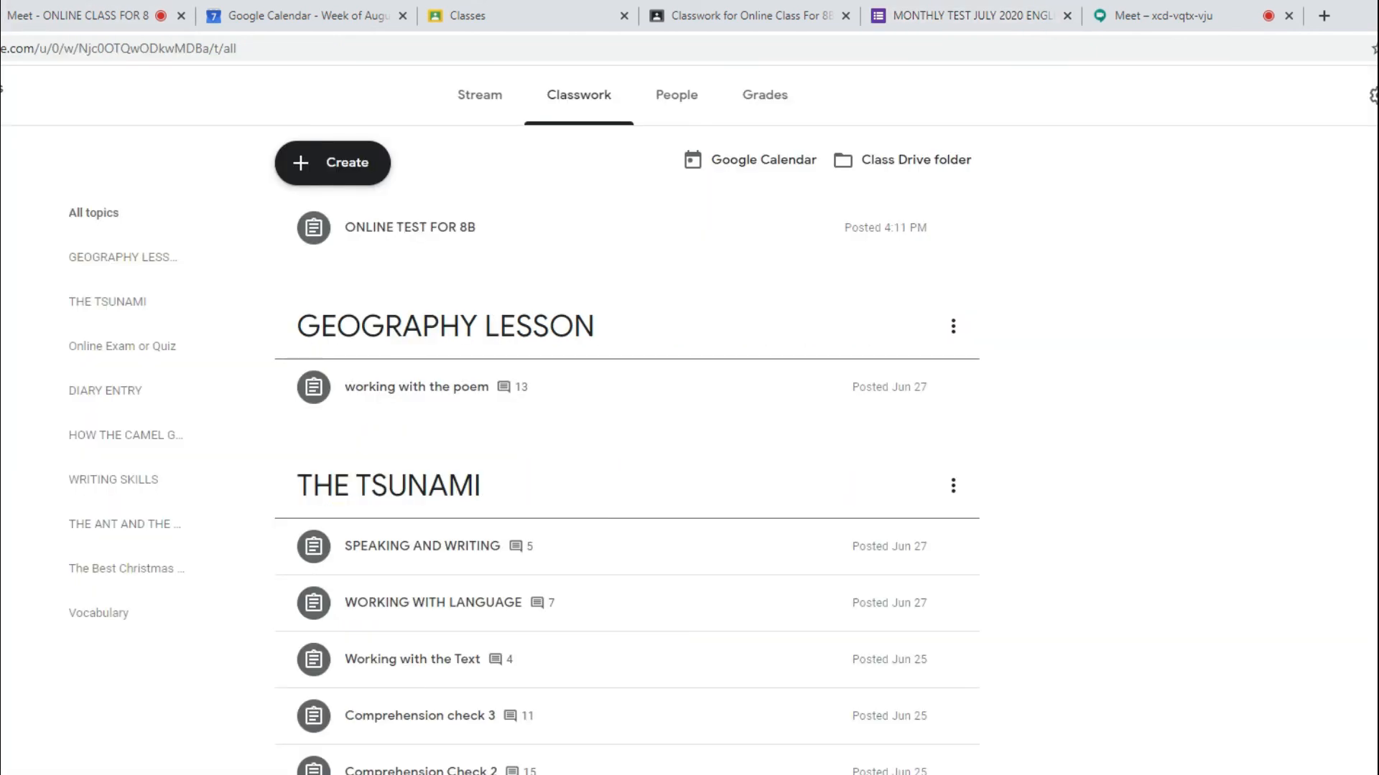
click(108, 15)
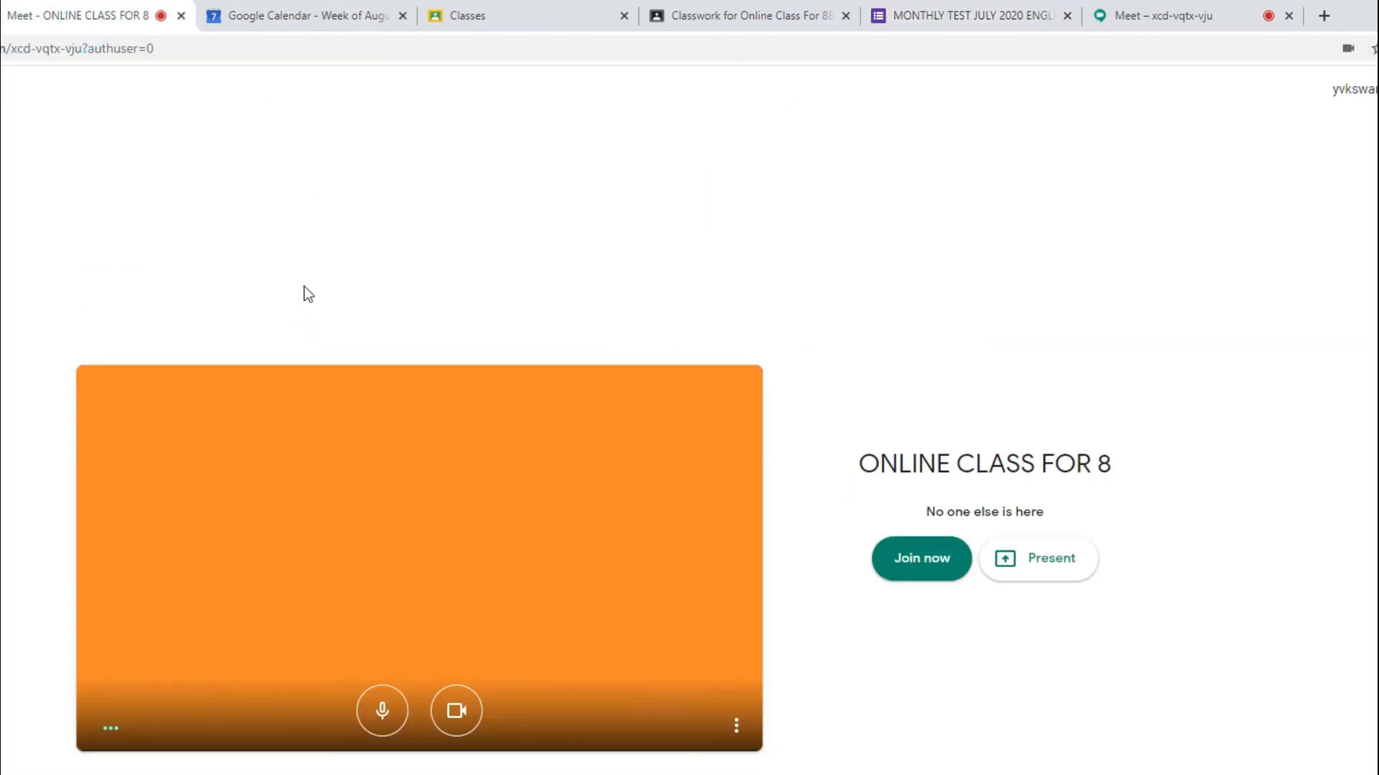
click(298, 17)
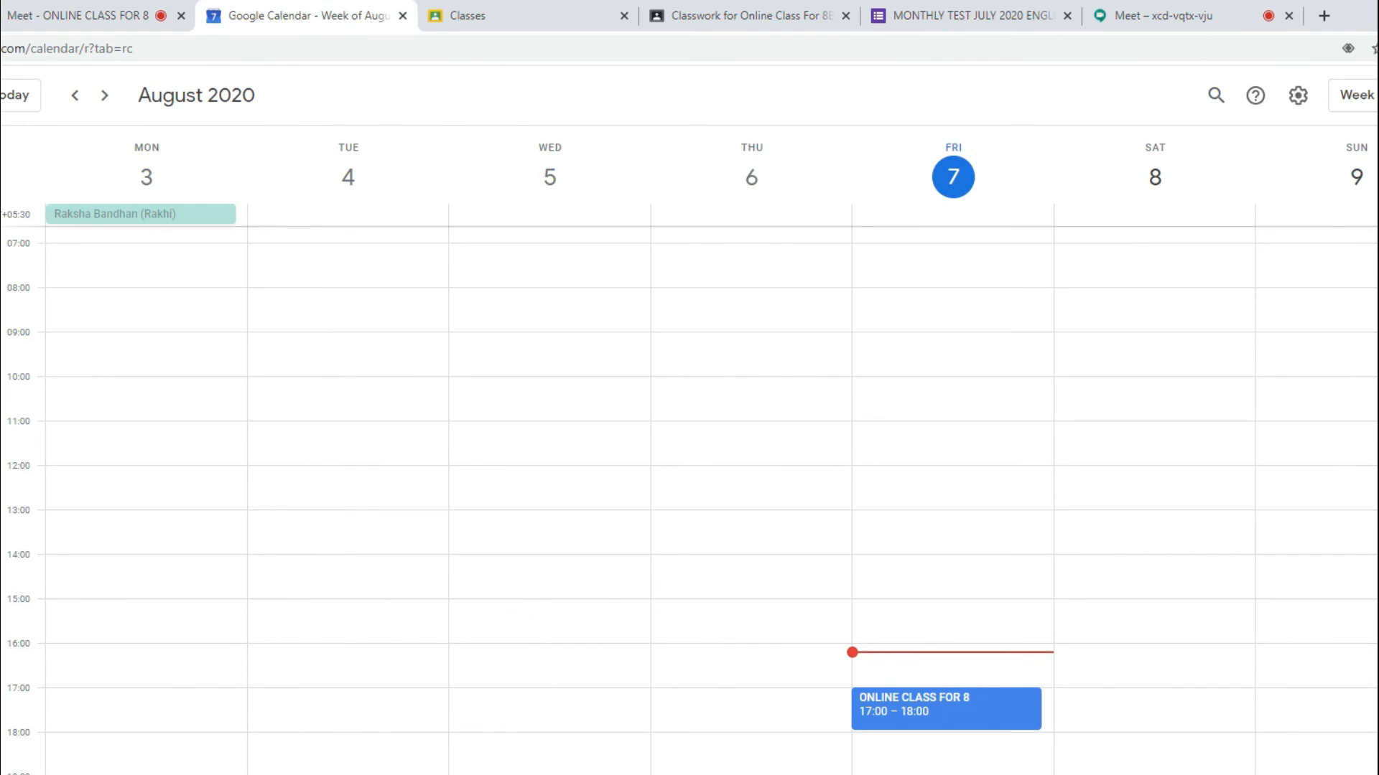
click(955, 16)
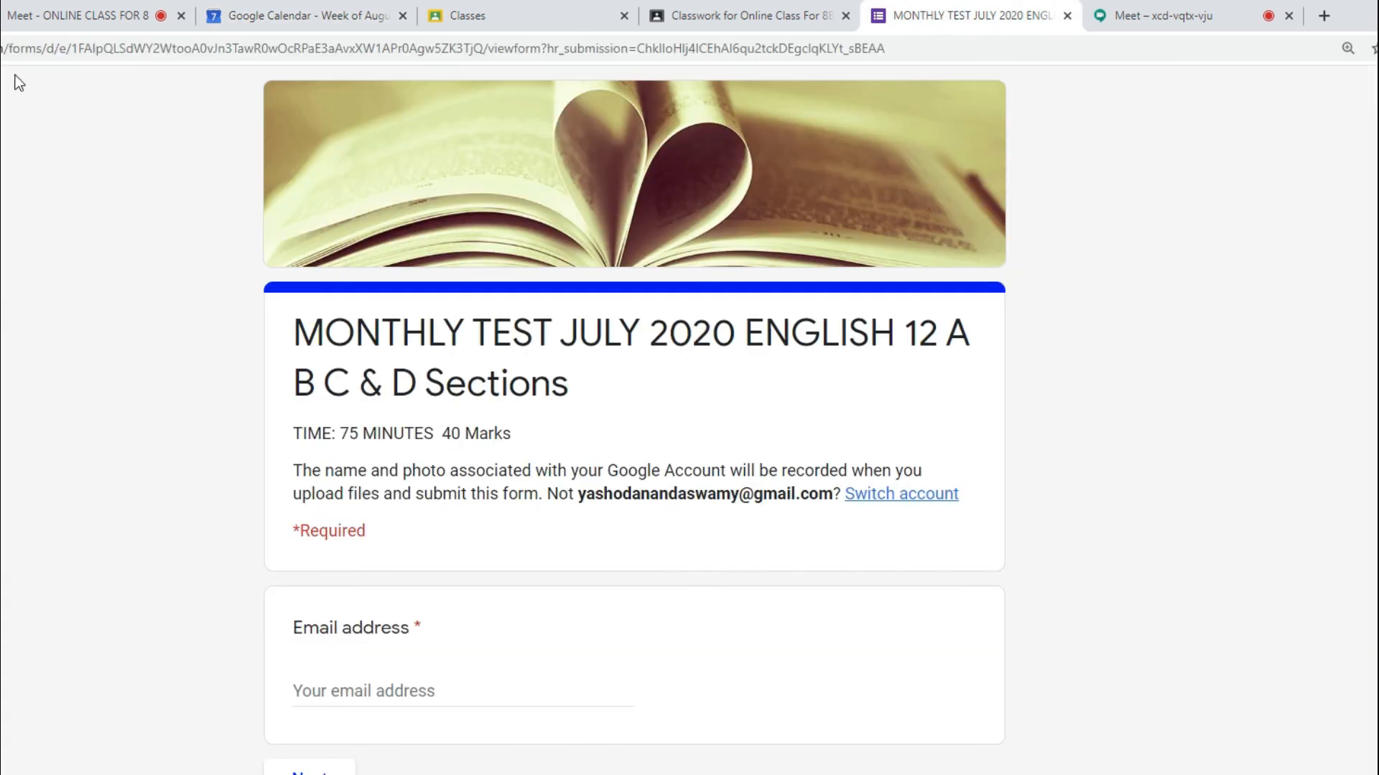
click(267, 26)
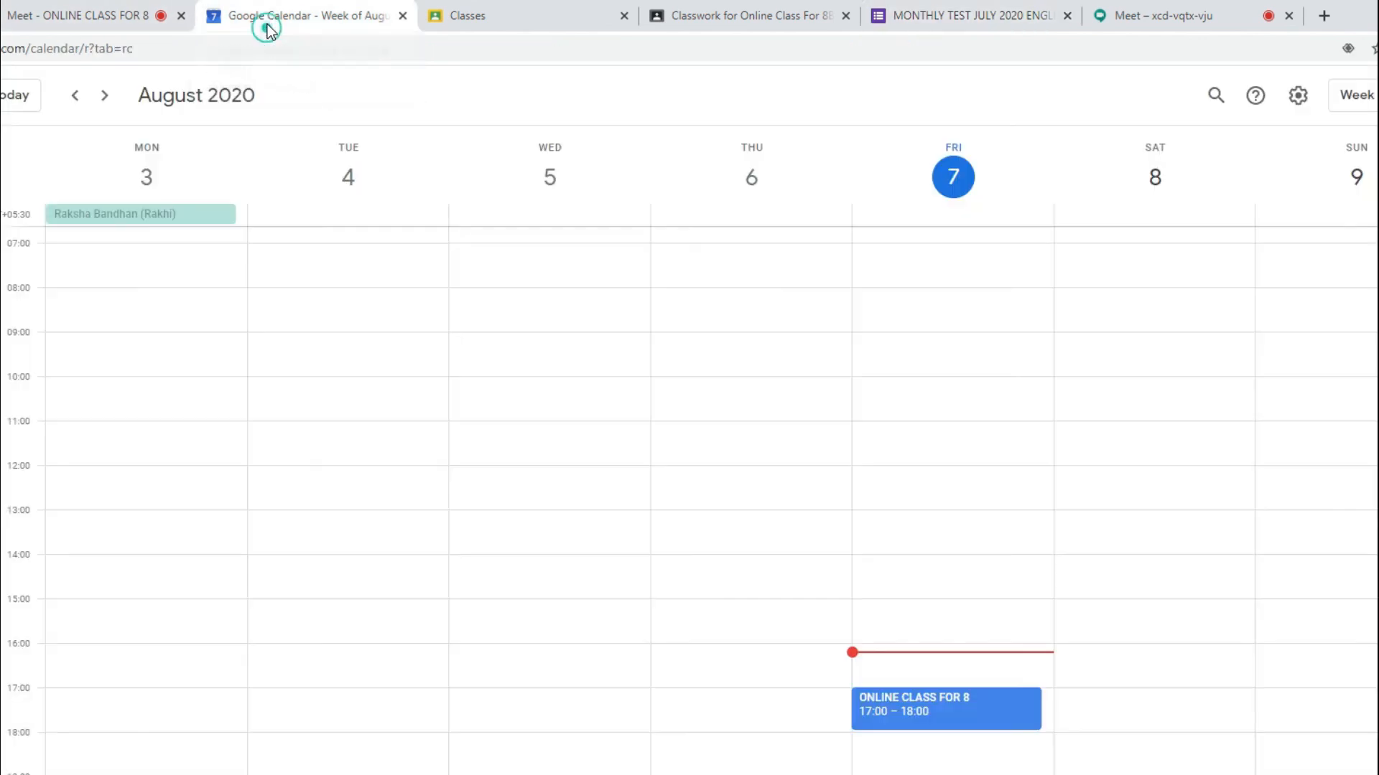
click(490, 15)
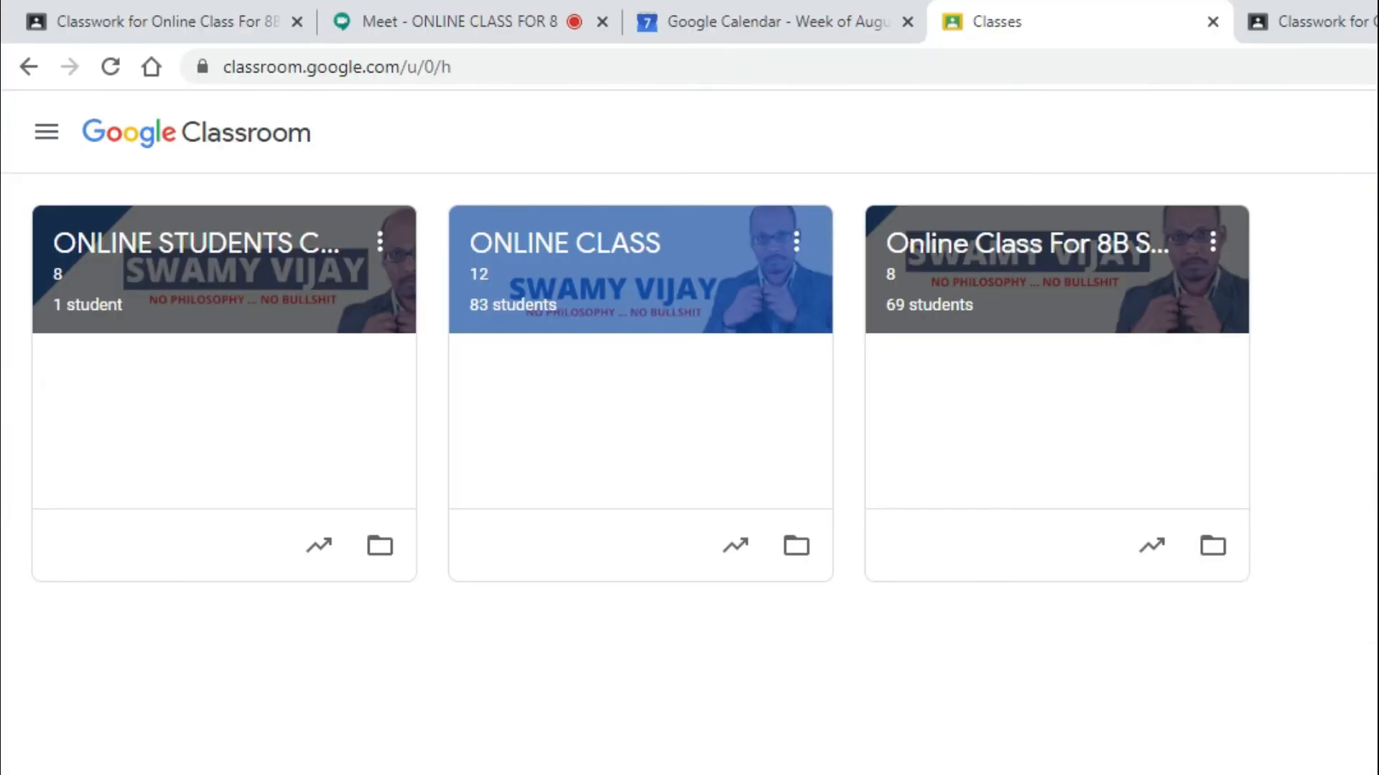